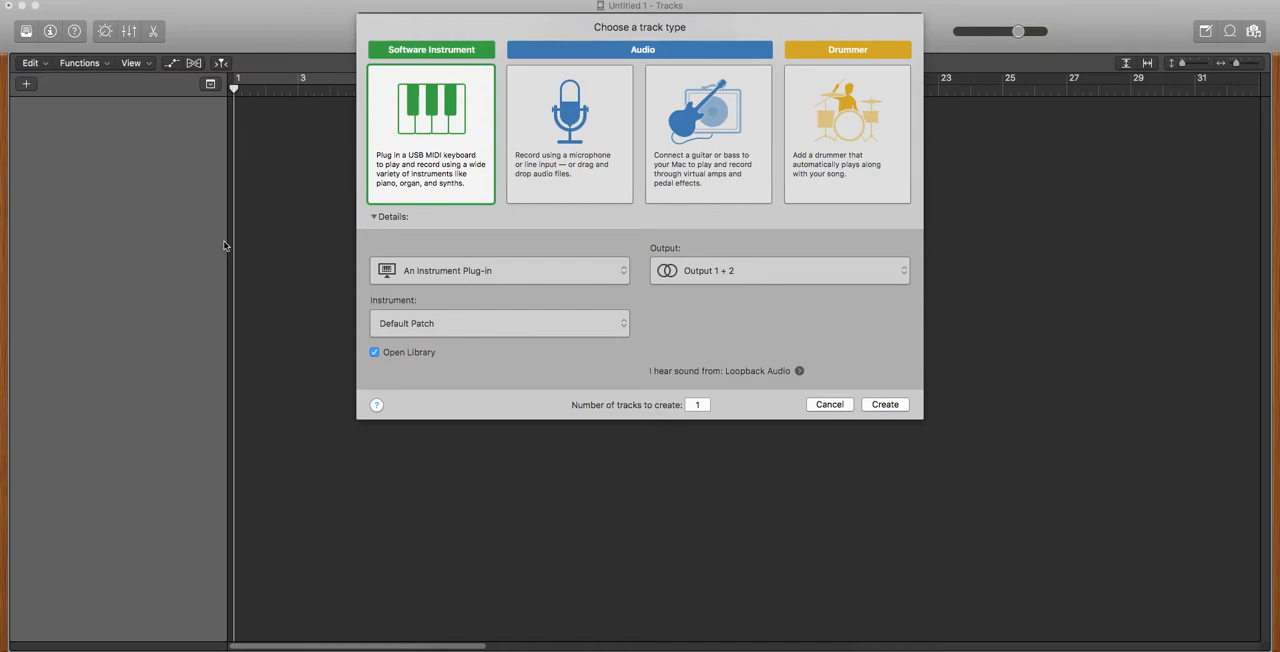
Create one software instrument track with the default patch, output to 1 + 2 and the Library opened.
left_click(440, 122)
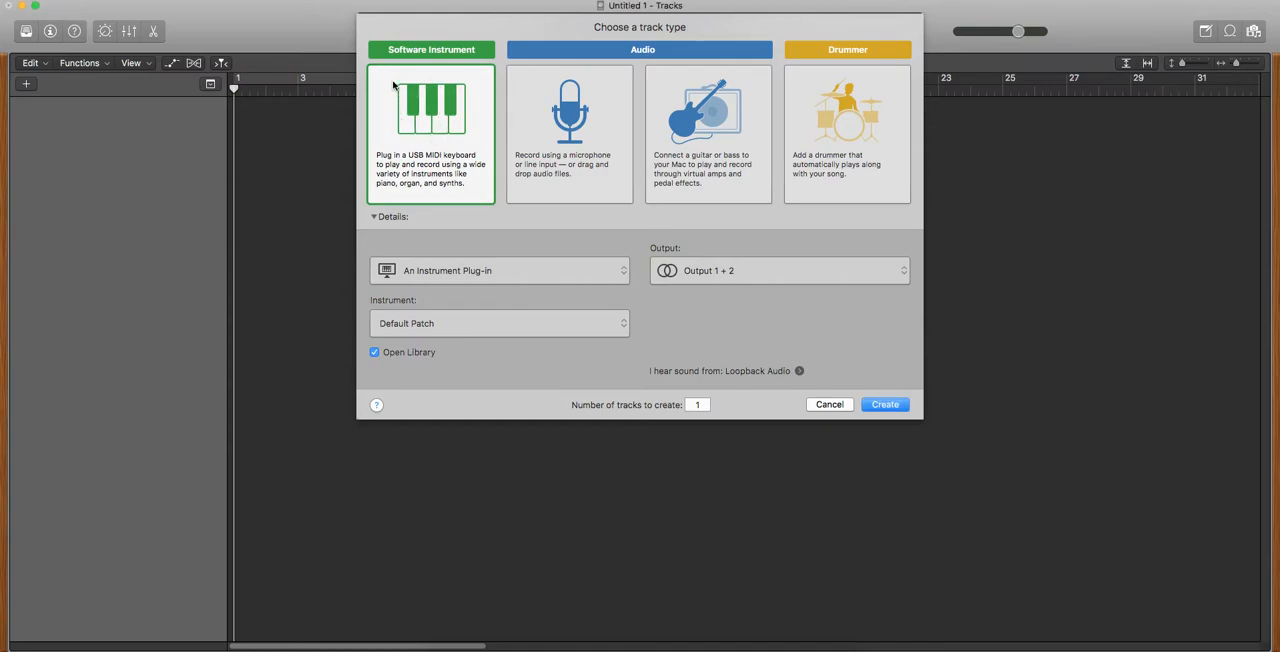
left_click(885, 405)
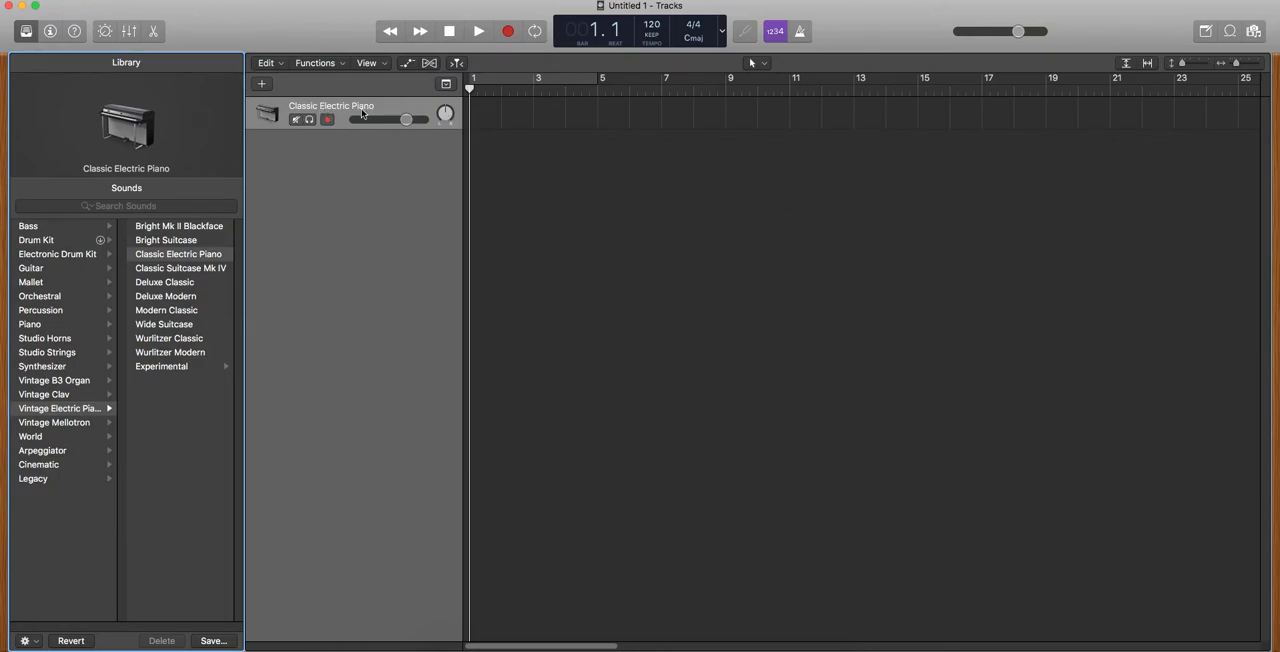
left_click(571, 195)
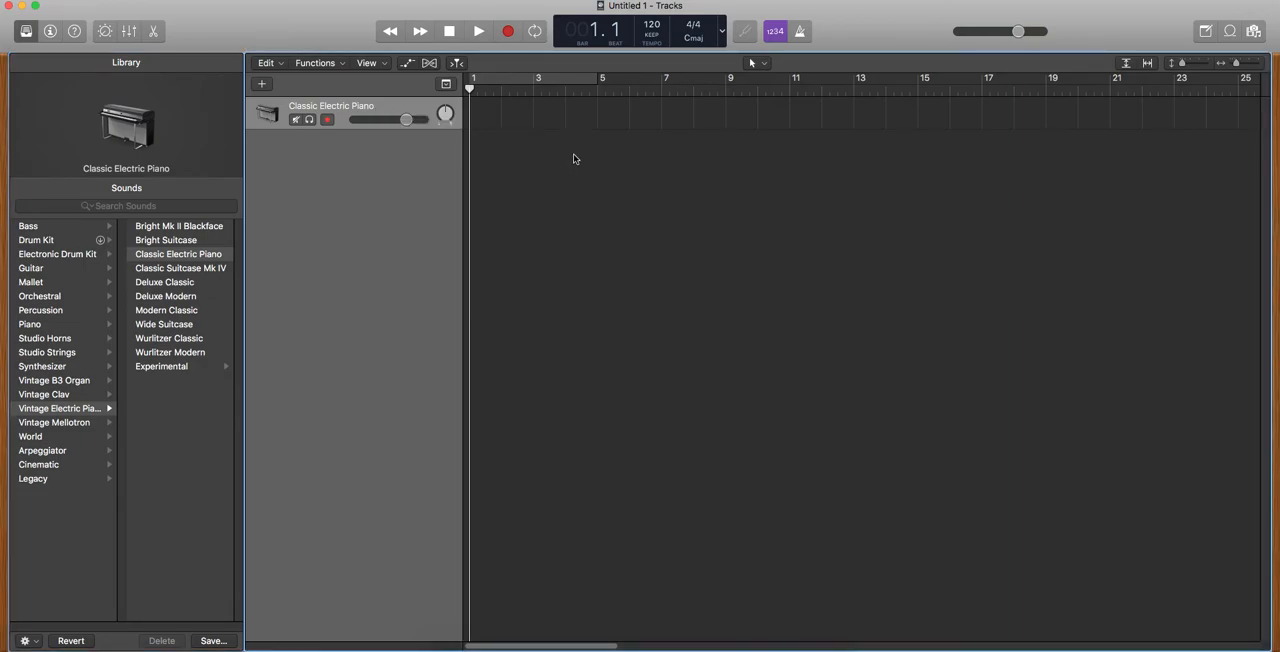
Load the Boutique 909 patch from the Electronic Drum Kit's Drum Machine sounds onto the track.
left_click(62, 258)
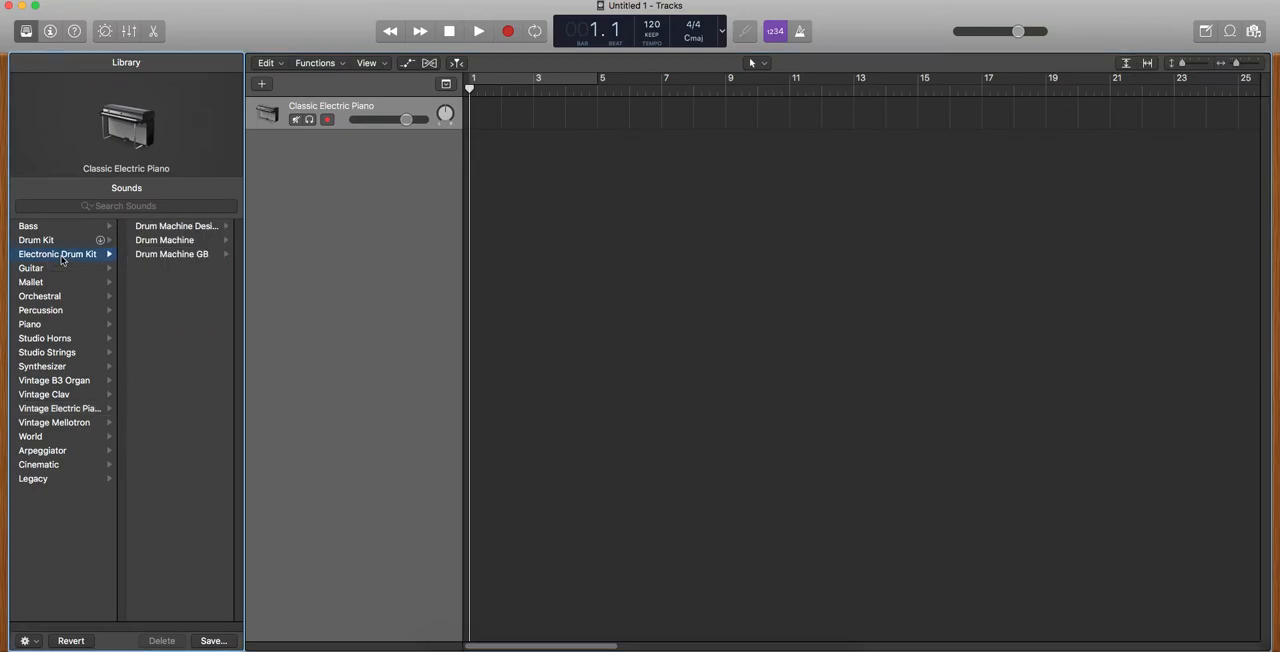
left_click(165, 240)
scroll(200, 340, "up", 1)
scroll(198, 342, "down", 2)
scroll(198, 342, "up", 2)
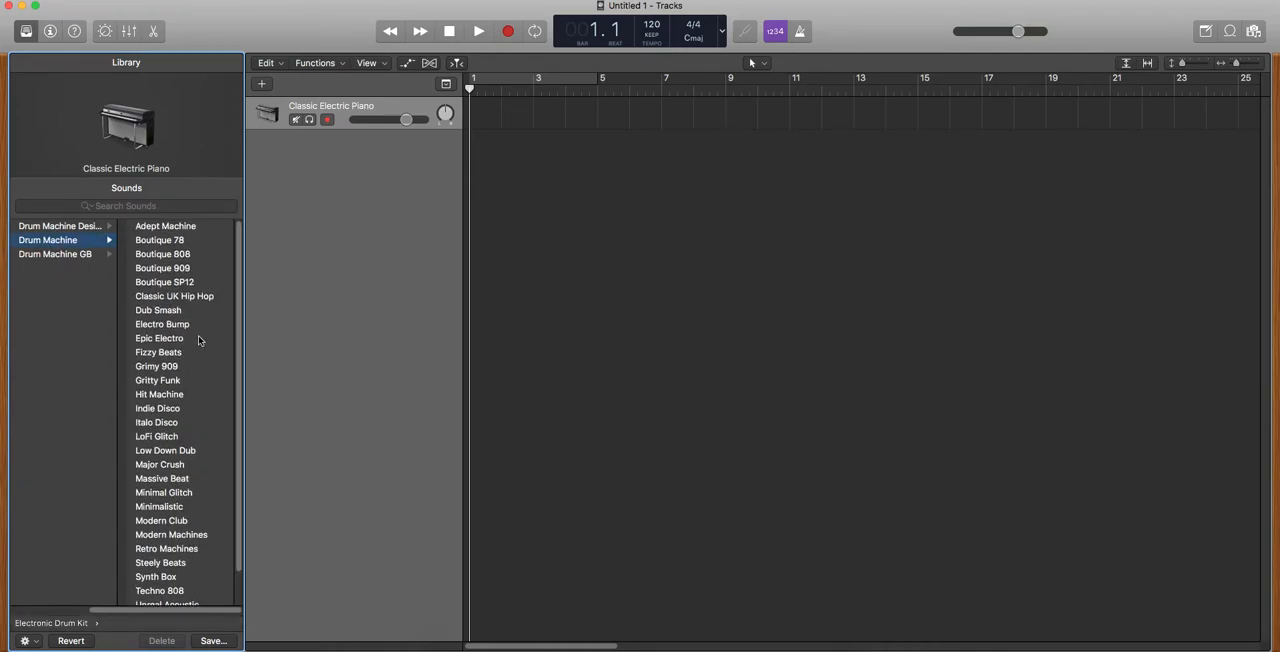
left_click(172, 268)
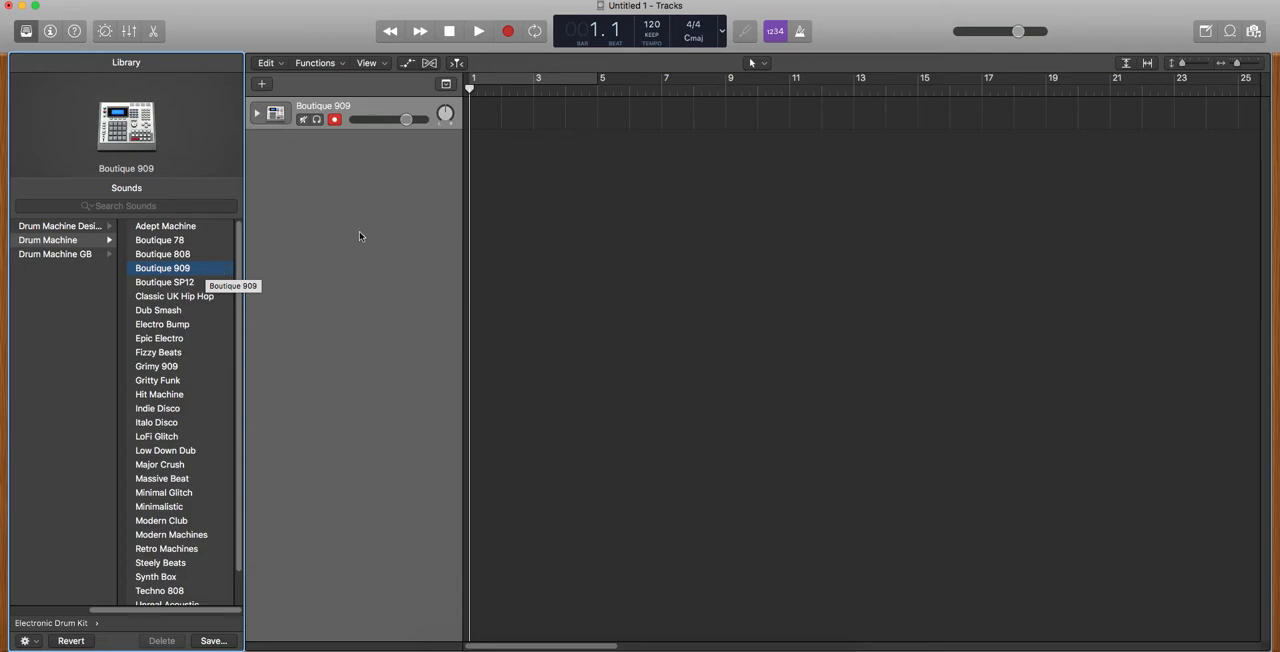
left_click(571, 226)
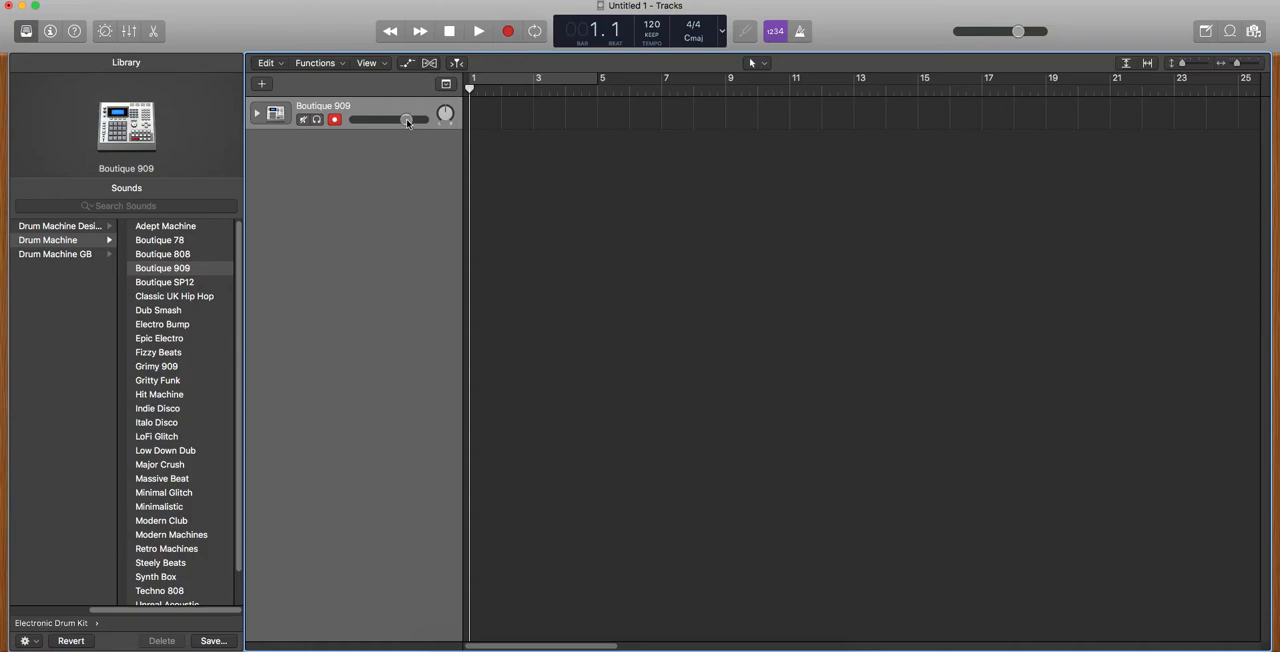
Create an empty one-bar MIDI region at bar 1 of the Boutique 909 track with the Pencil Tool.
left_click(762, 63)
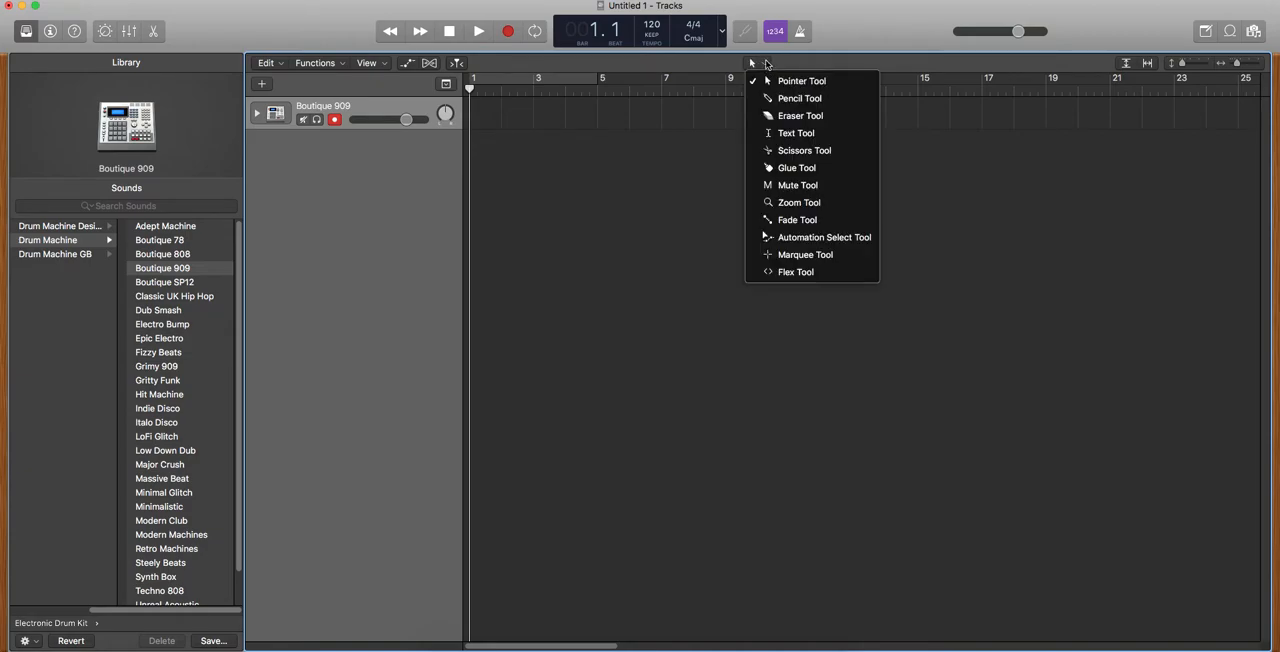
left_click(801, 100)
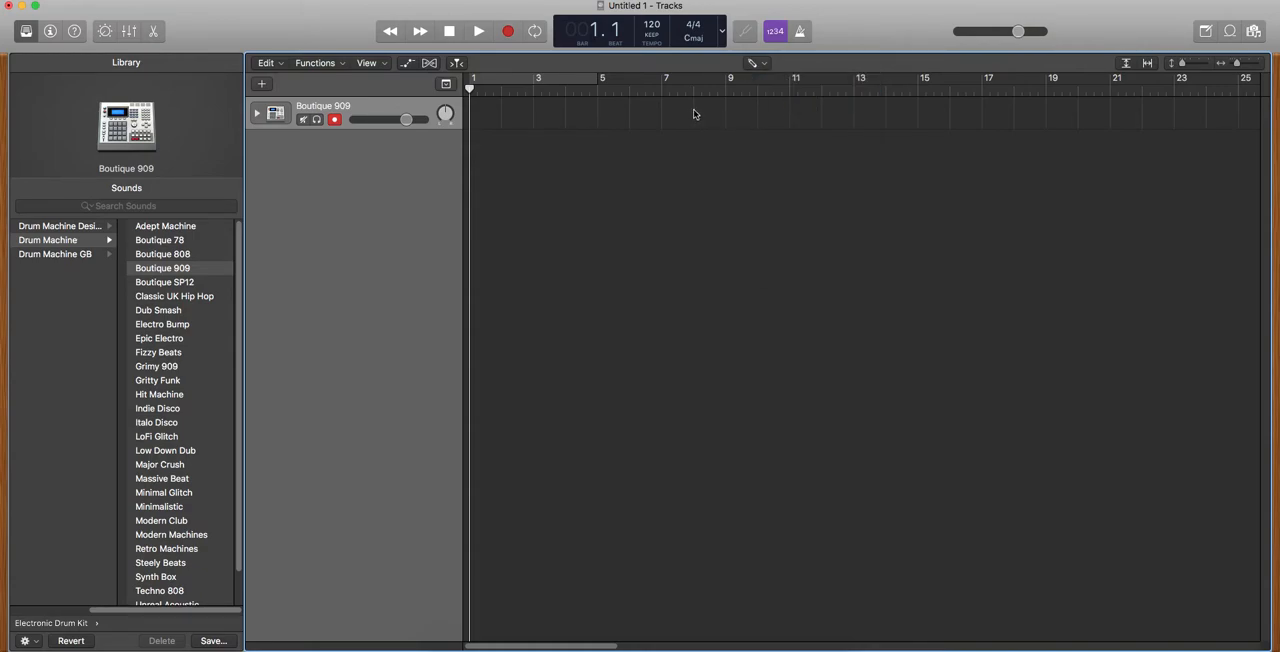
double_click(489, 117)
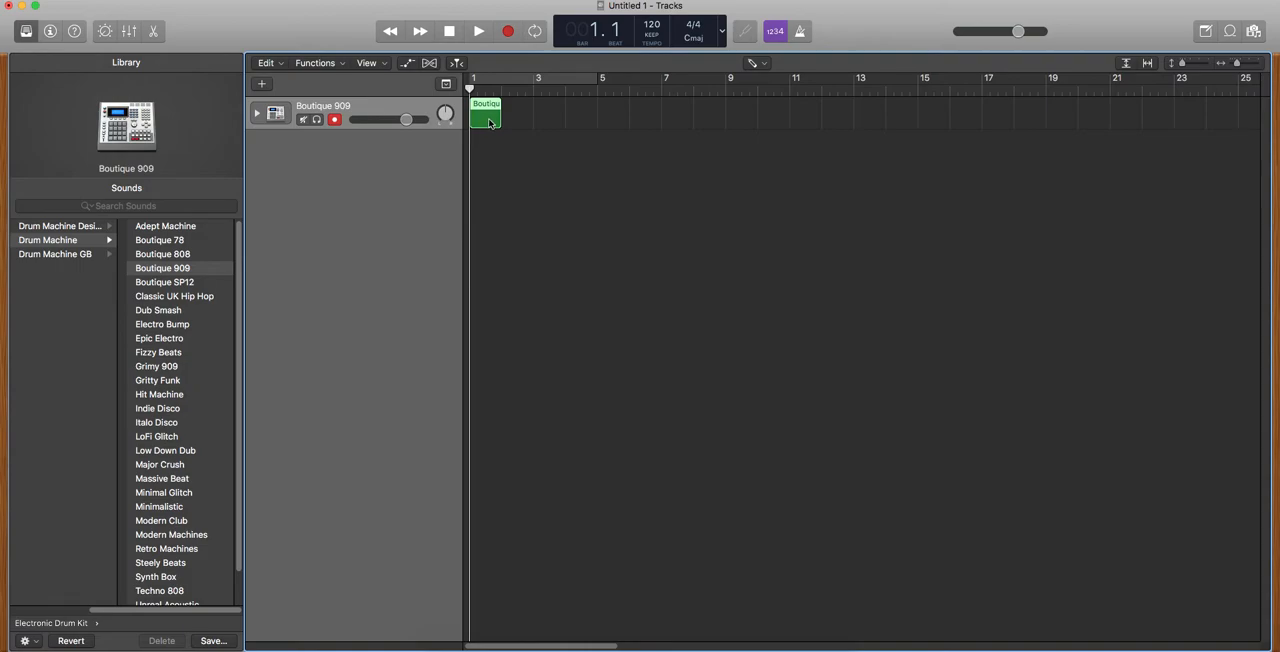
Open the Boutique 909 region in the Piano Roll and enlarge the editor to show the drum rows down to Kick 1.
double_click(490, 121)
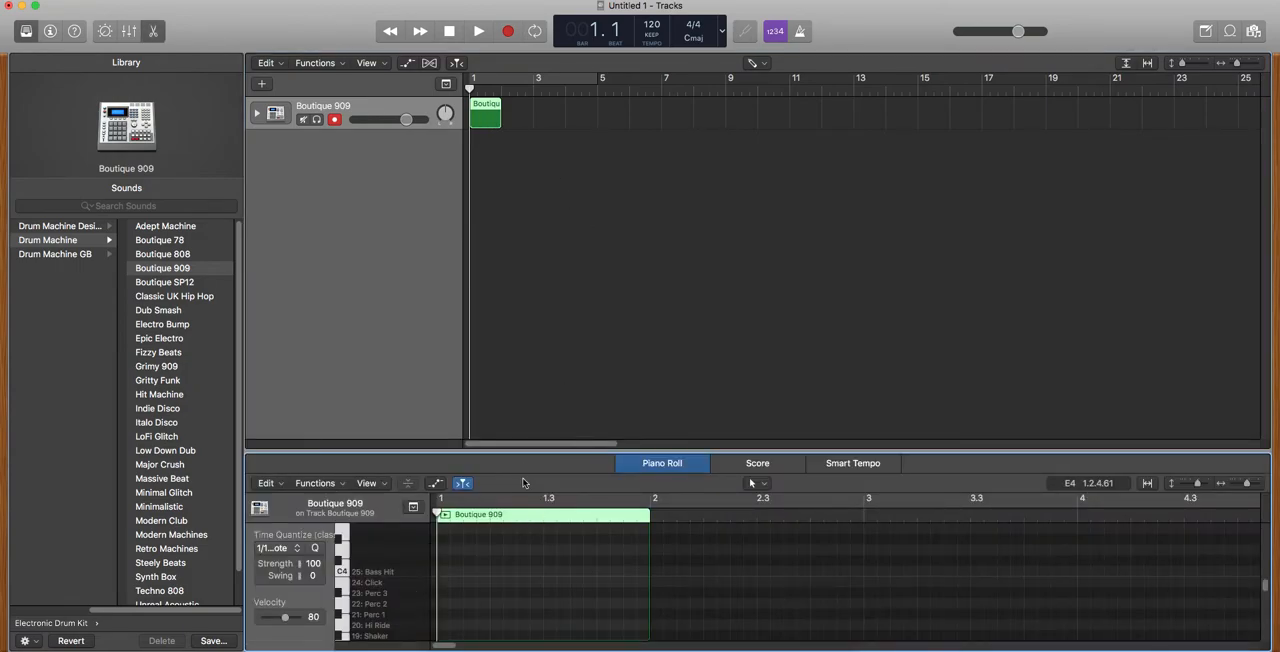
left_click_drag(567, 450, 575, 257)
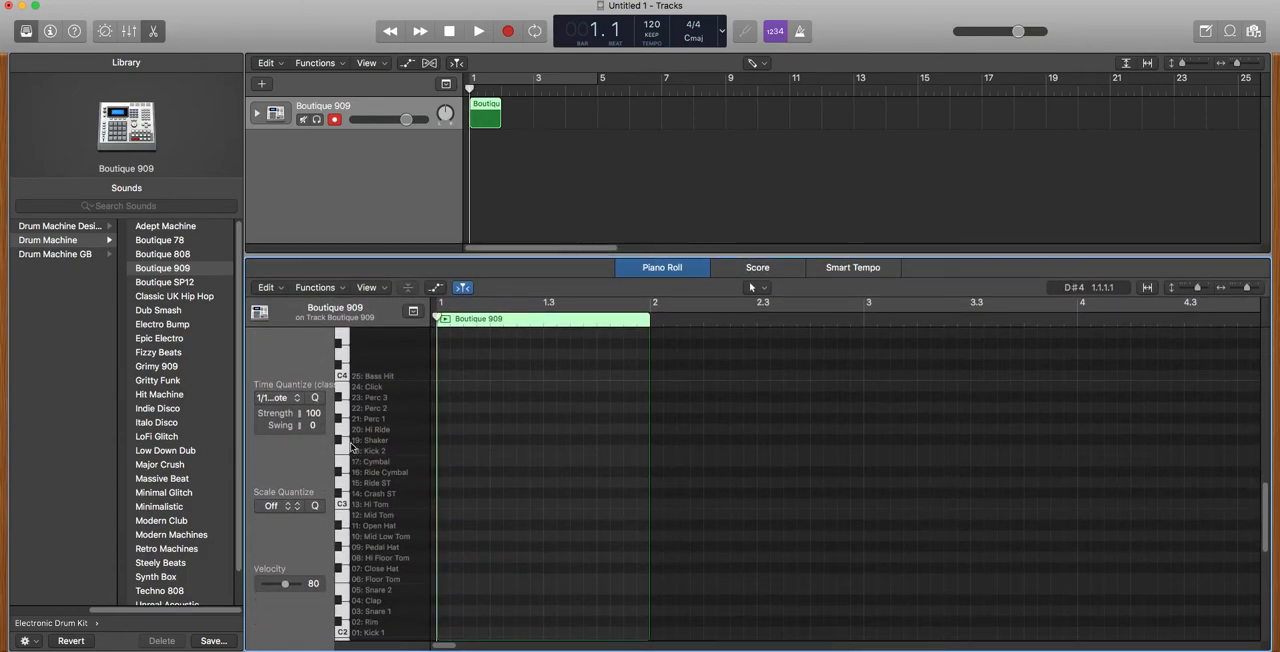
scroll(395, 481, "down", 1)
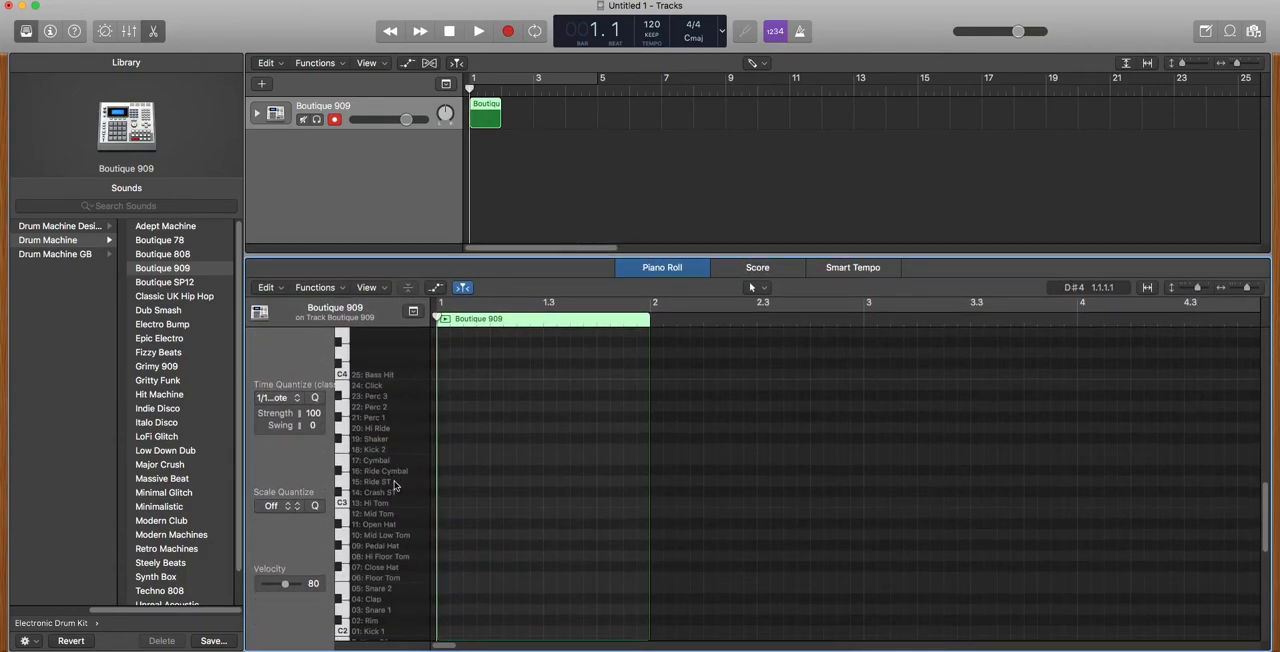
scroll(370, 592, "up", 1)
scroll(370, 592, "down", 2)
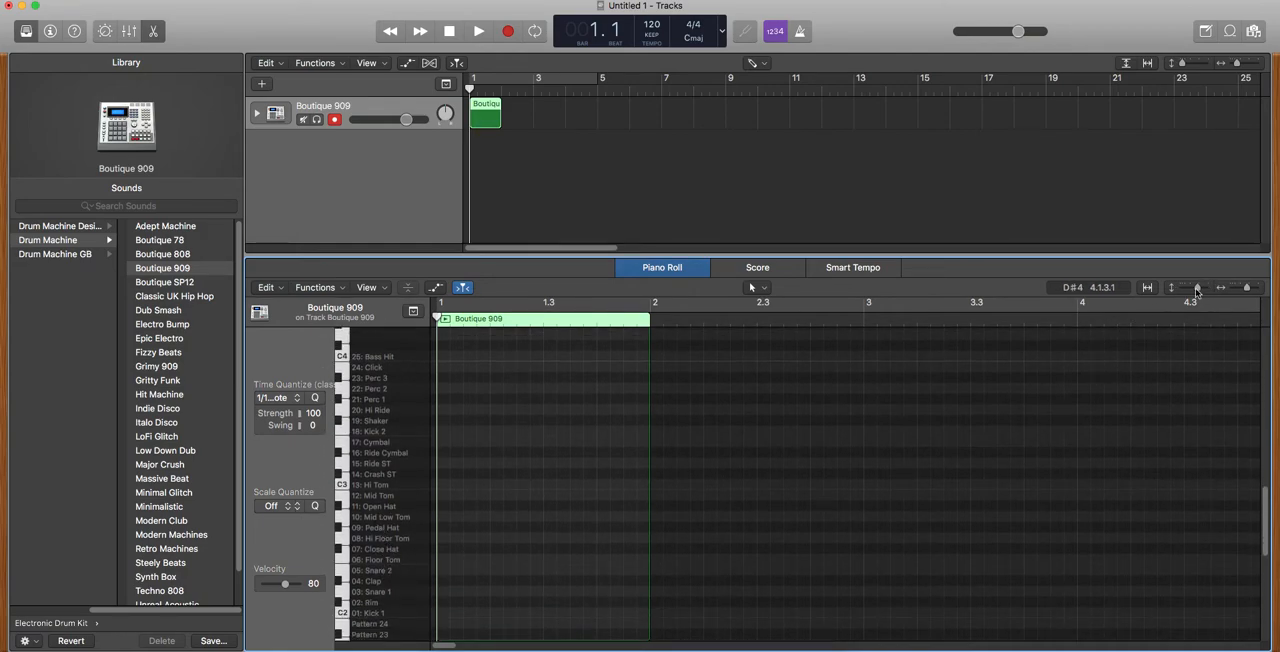
left_click_drag(1199, 290, 1200, 292)
scroll(397, 537, "up", 2)
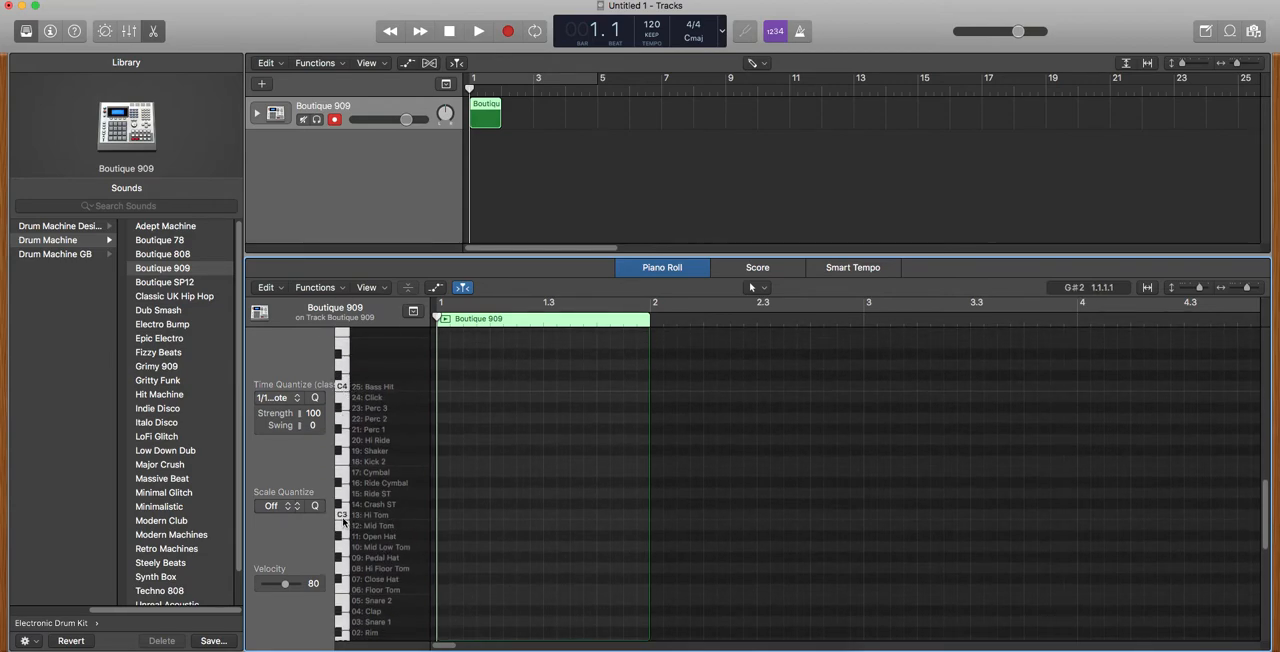
left_click_drag(1265, 489, 1272, 524)
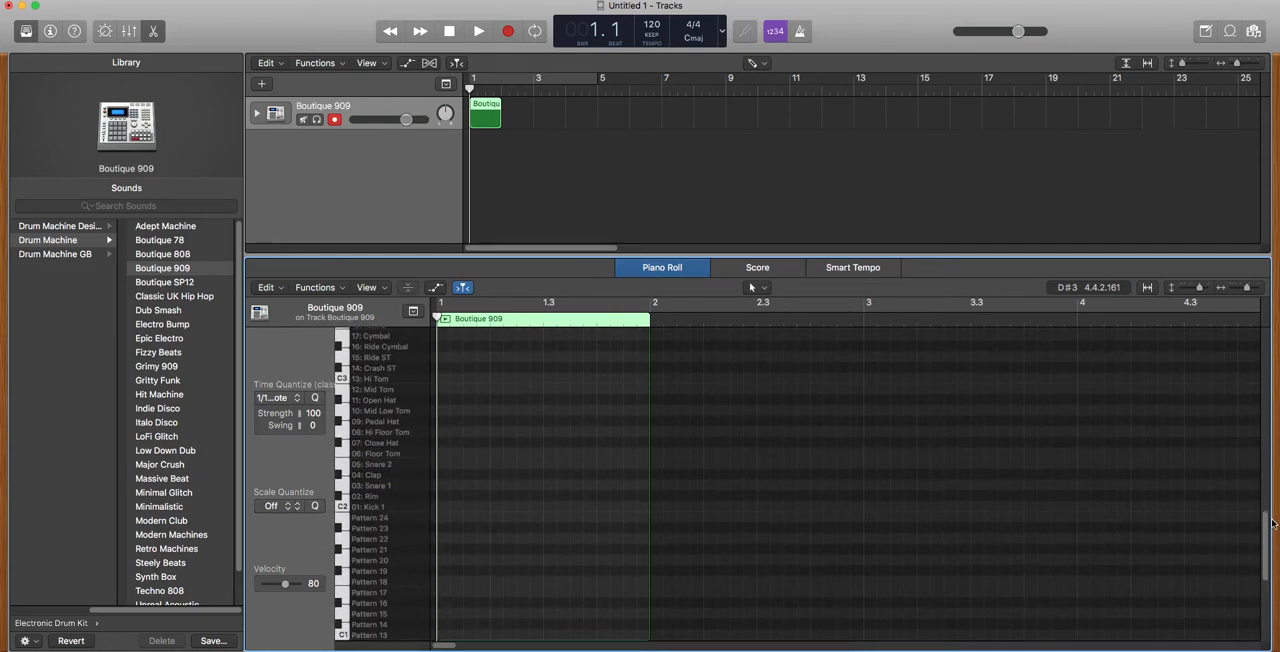
Audition the Kick 1 sound on C2 several times.
left_click(344, 508)
left_click(344, 508)
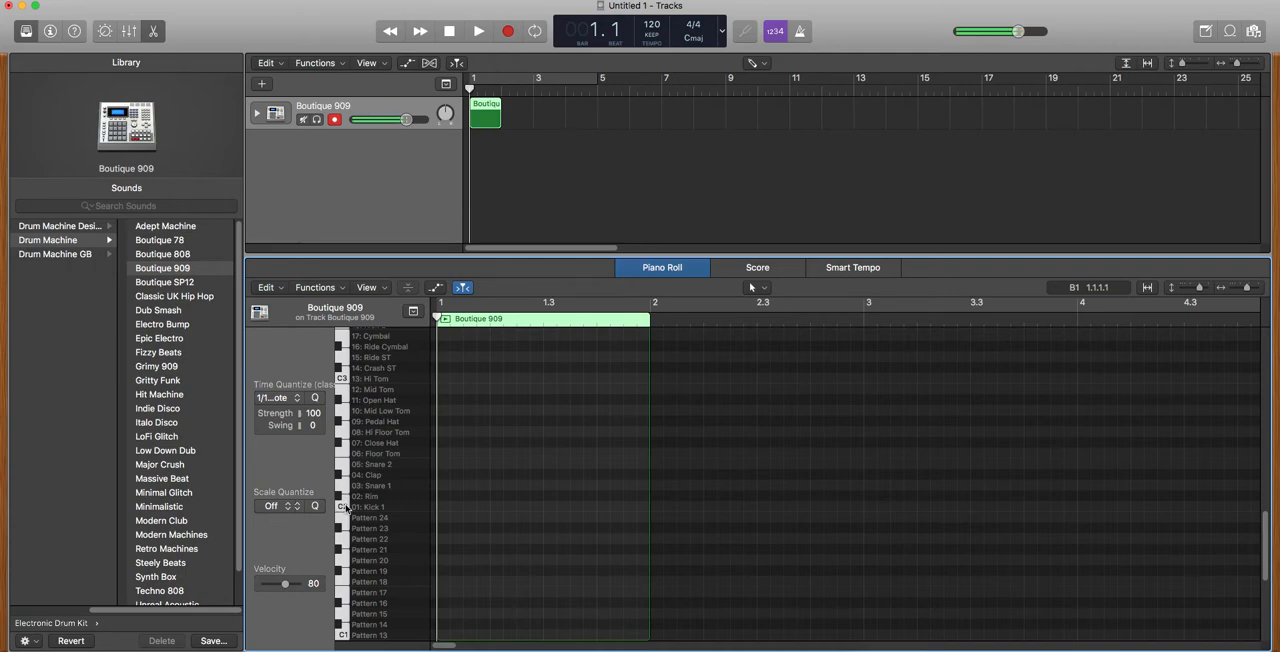
left_click(344, 508)
left_click(344, 508)
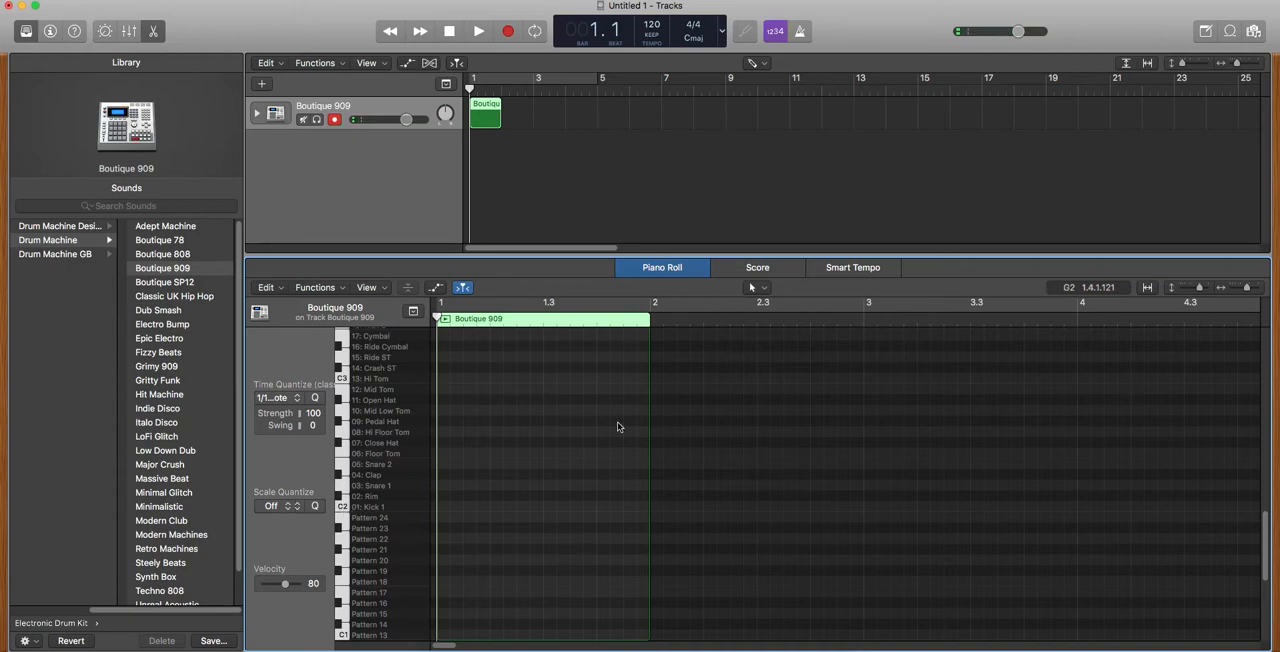
Draw Kick 1 notes on all four beats of bar 1 with the Pencil Tool and play the pattern back.
left_click(762, 290)
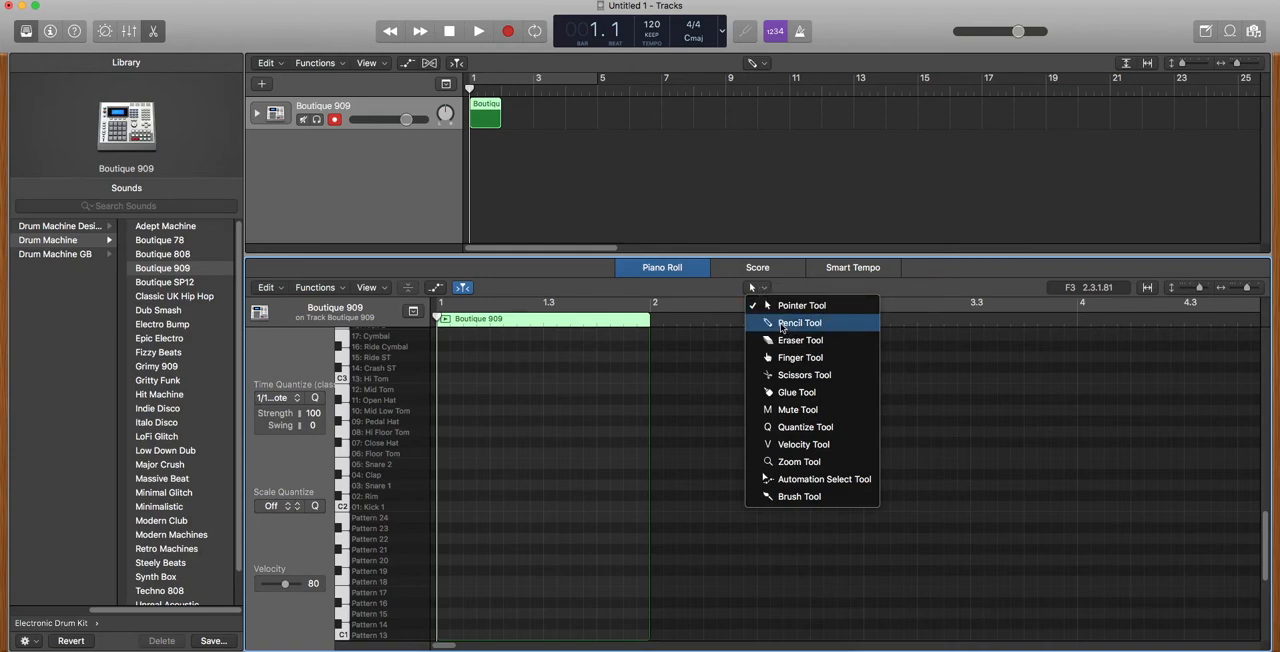
left_click(781, 323)
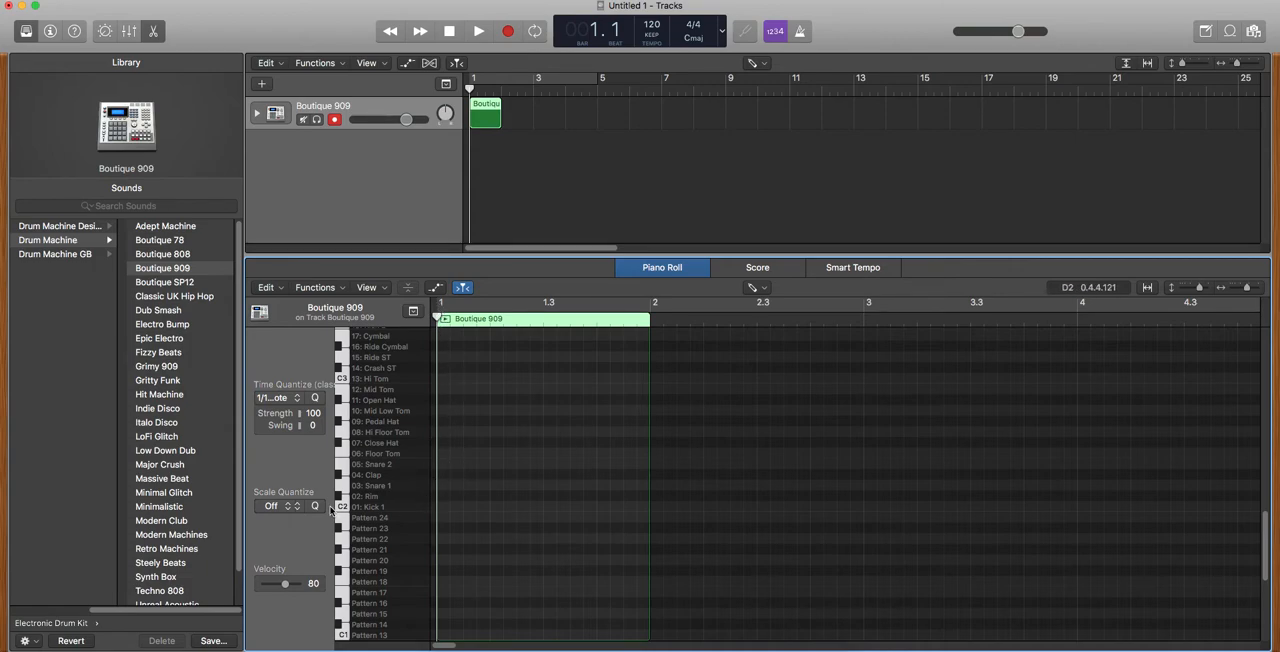
left_click(445, 507)
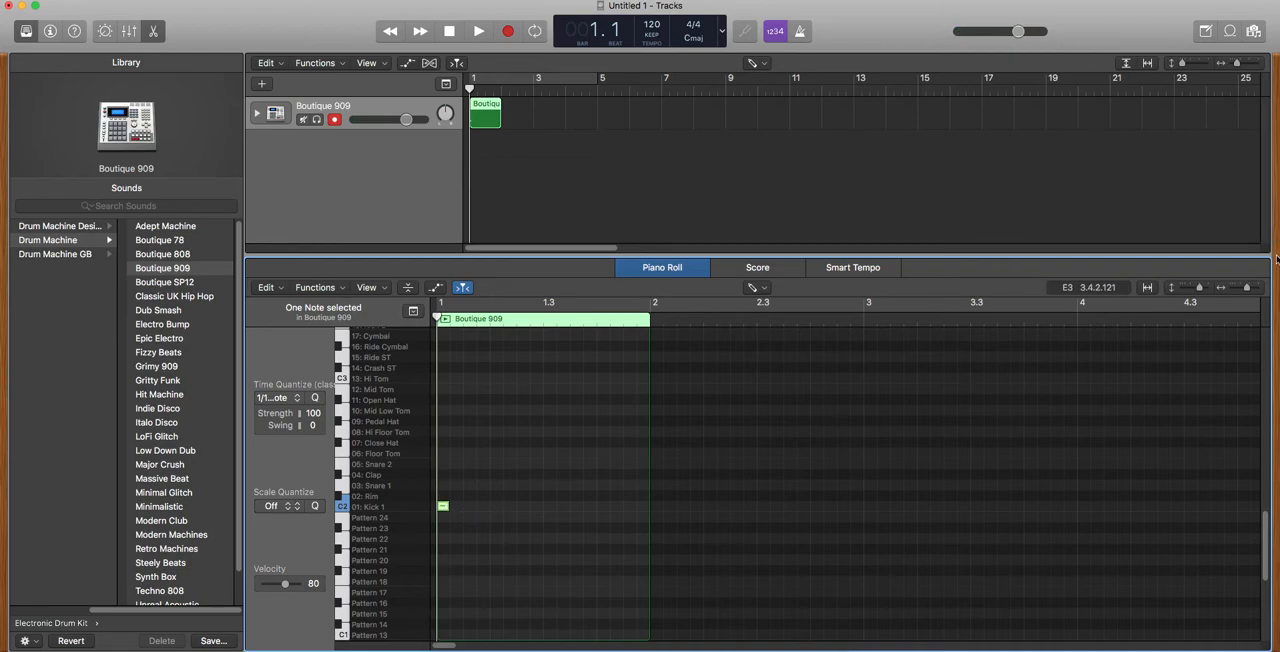
left_click_drag(1245, 290, 1251, 288)
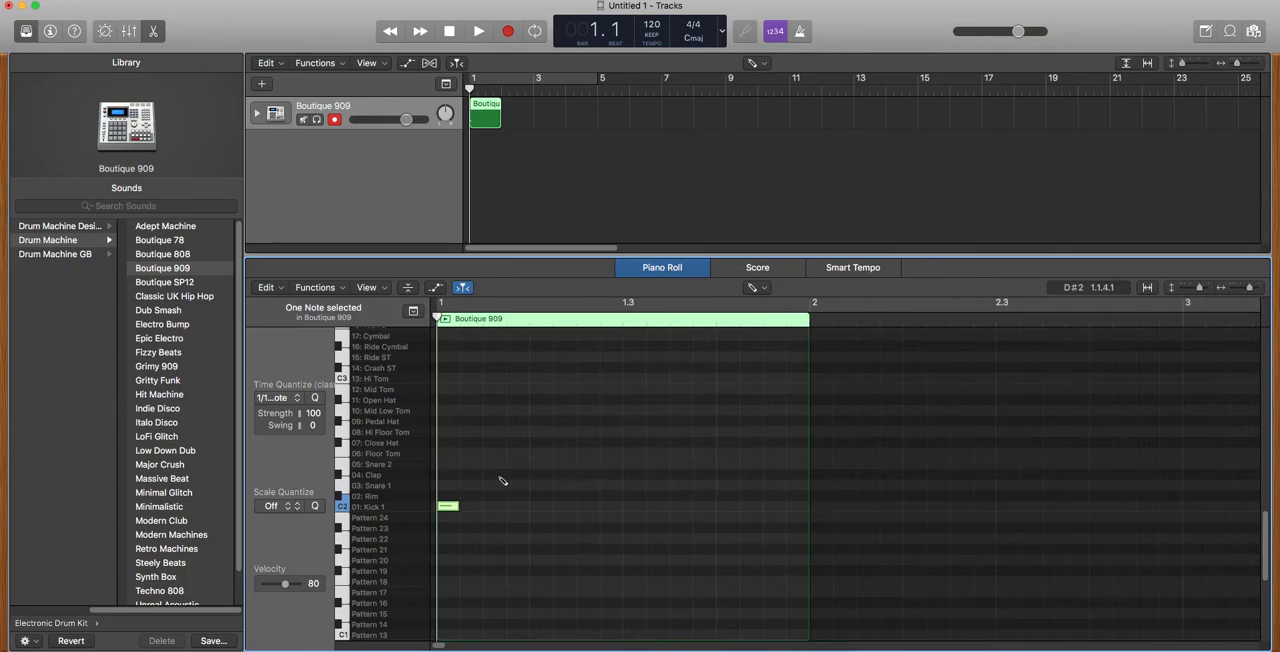
left_click(540, 507)
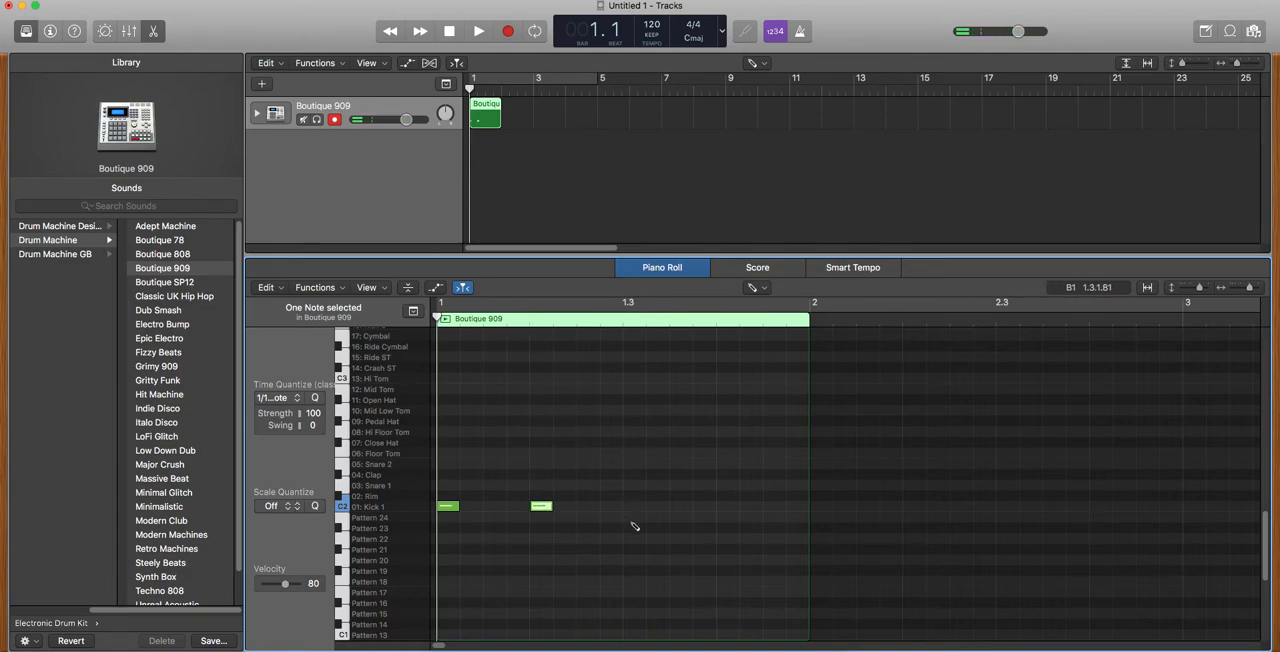
left_click(634, 506)
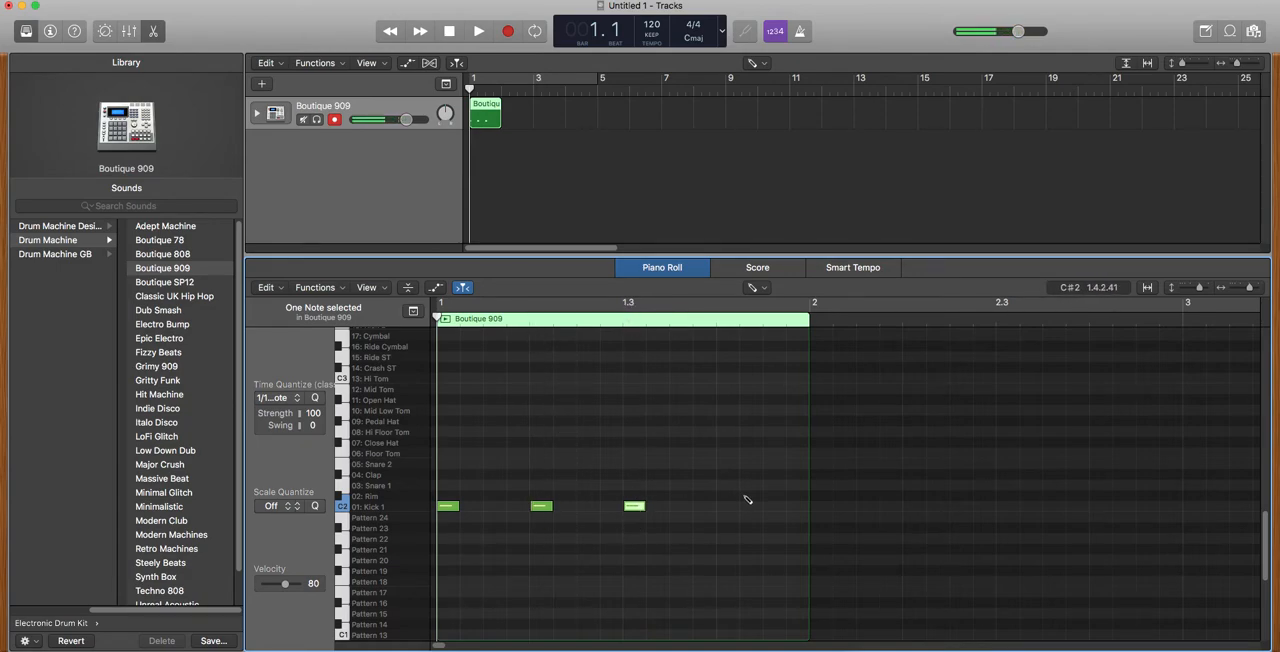
left_click(728, 506)
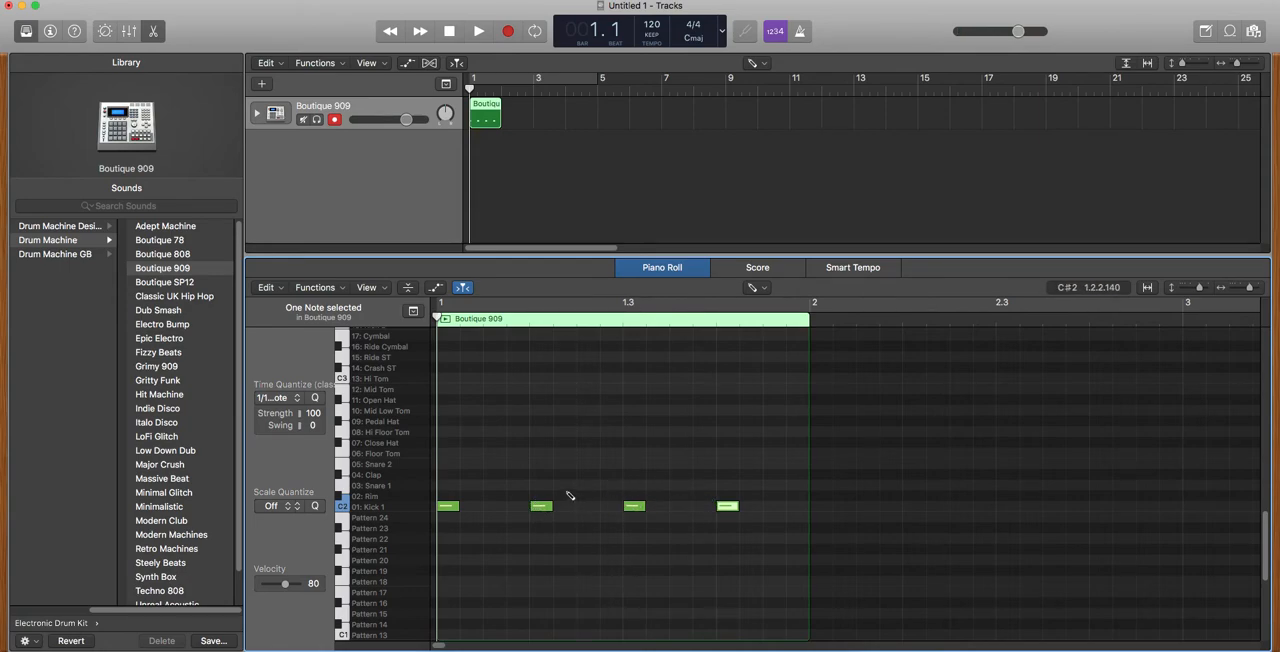
left_click(478, 33)
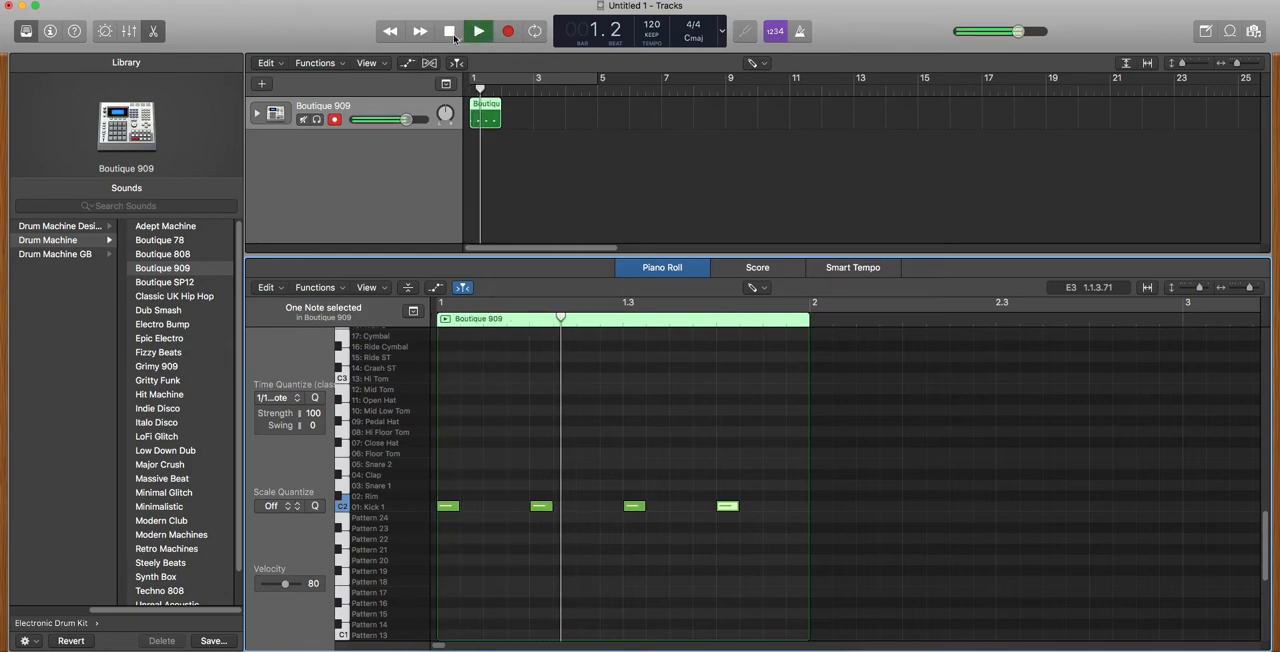
left_click(441, 33)
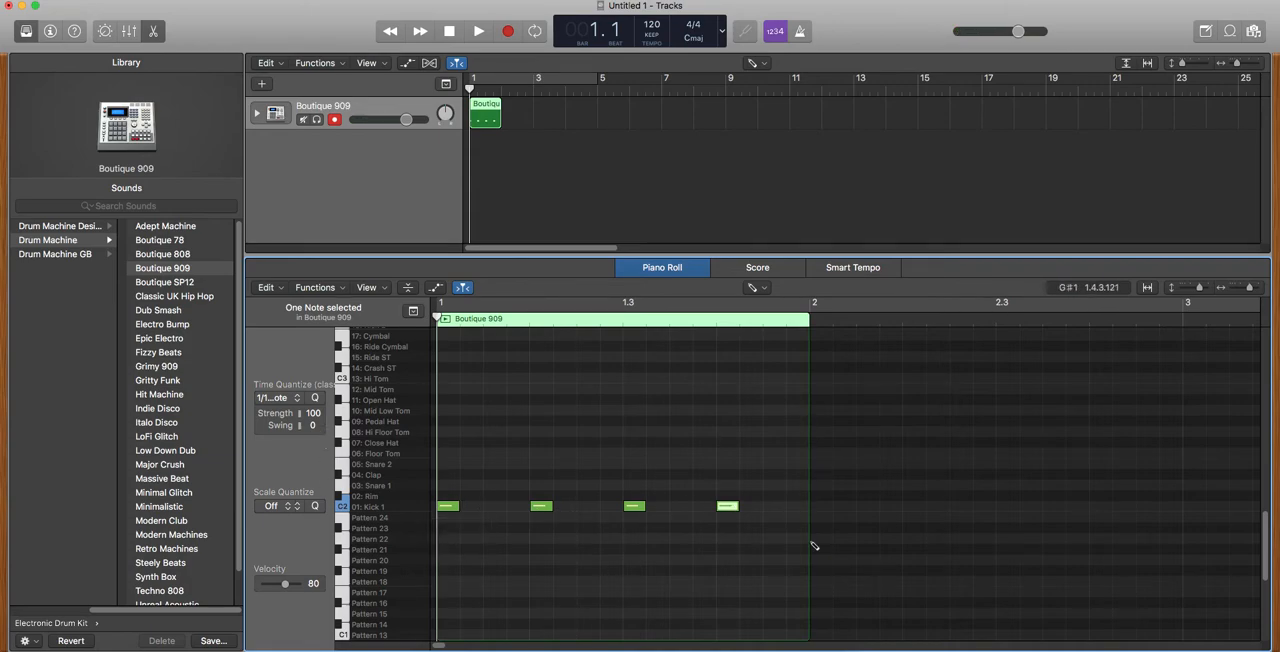
Add Snare 1 notes on beats 2 and 4 of the bar and play the pattern back.
left_click(540, 486)
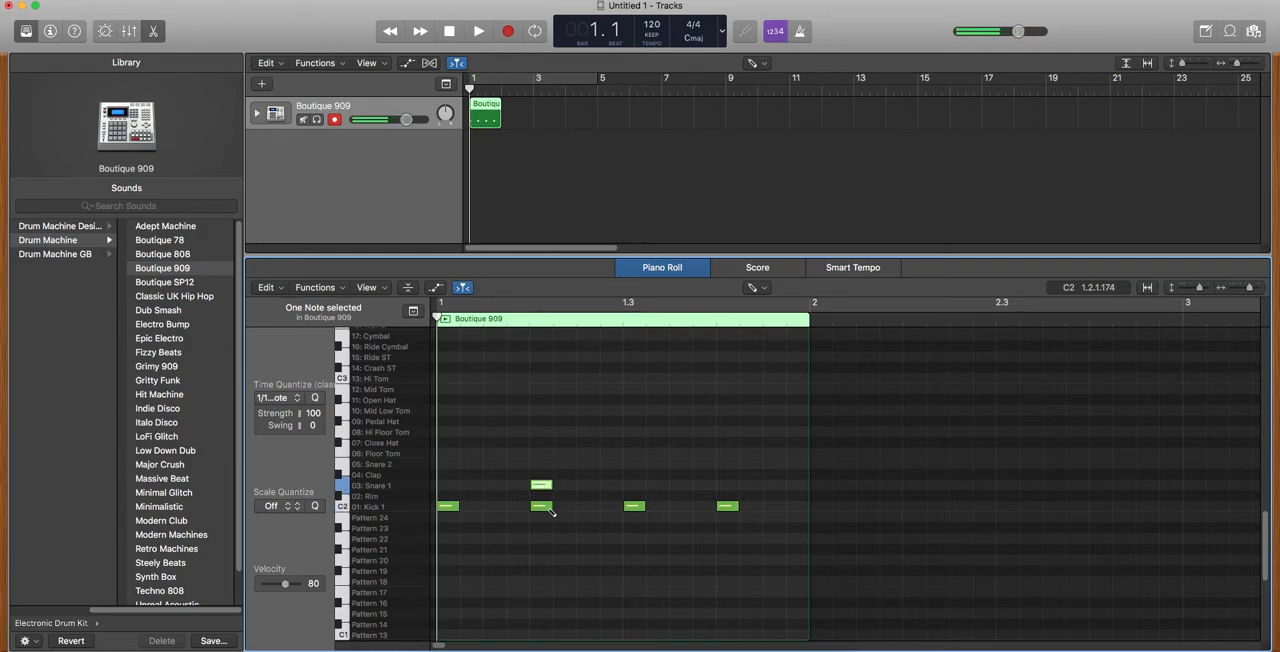
left_click(541, 486)
left_click(730, 486)
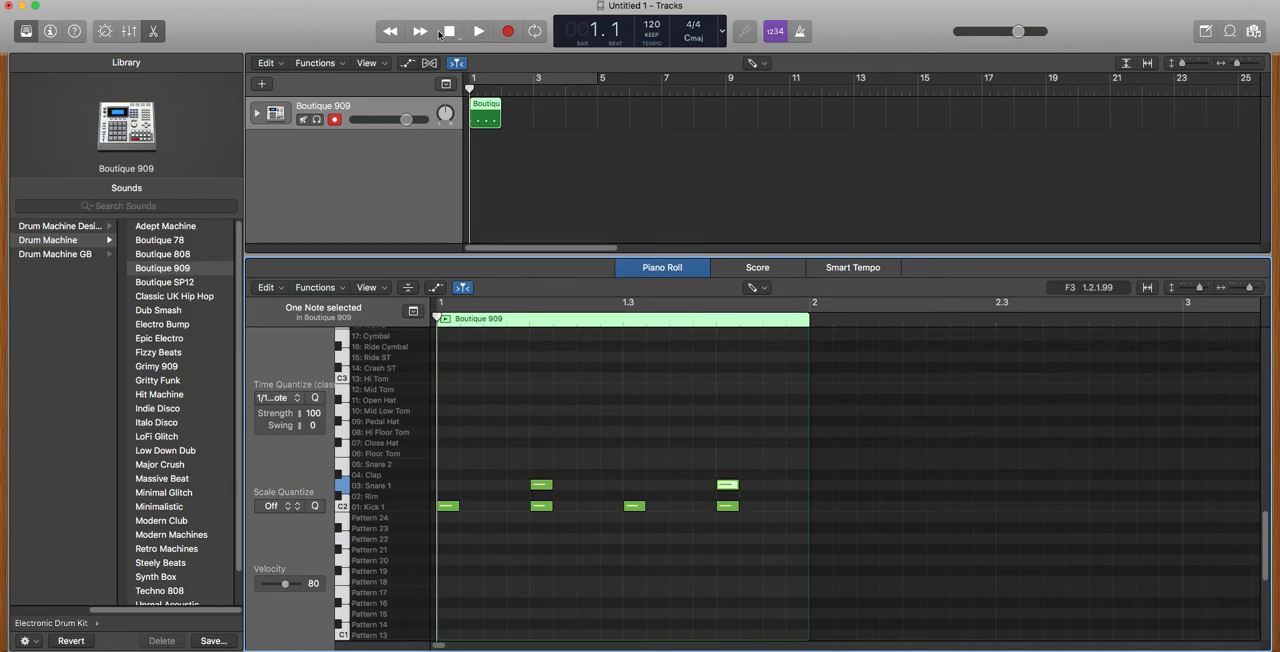
left_click(479, 32)
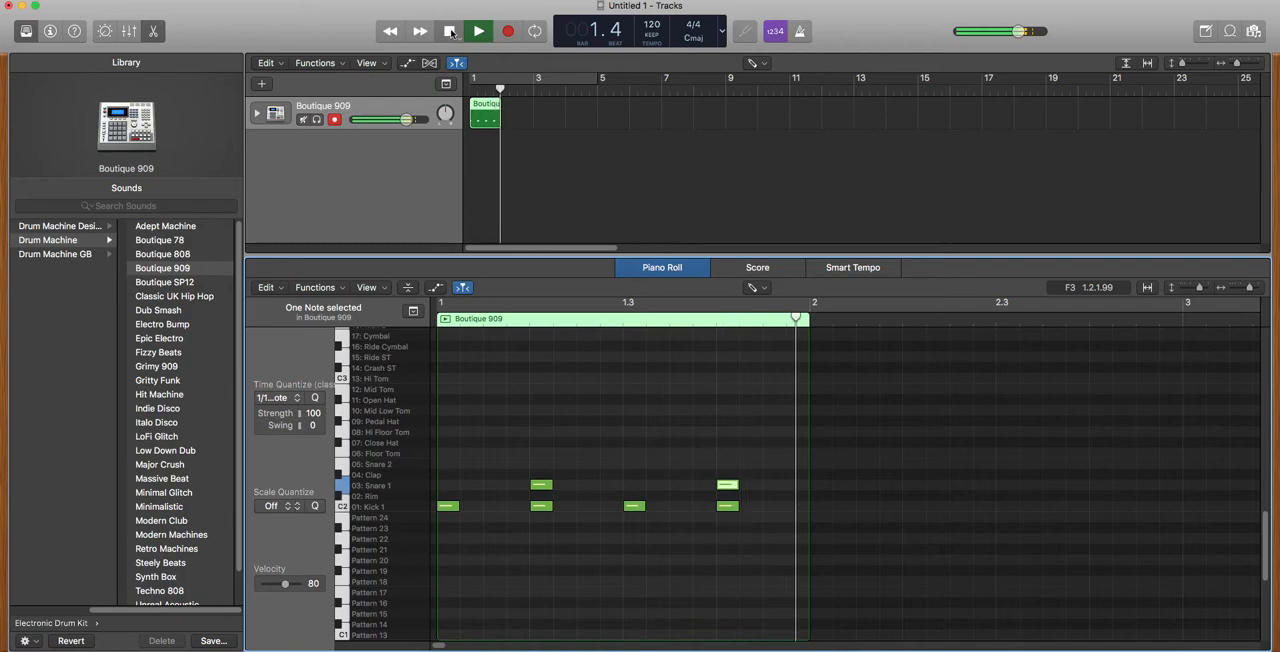
left_click(450, 33)
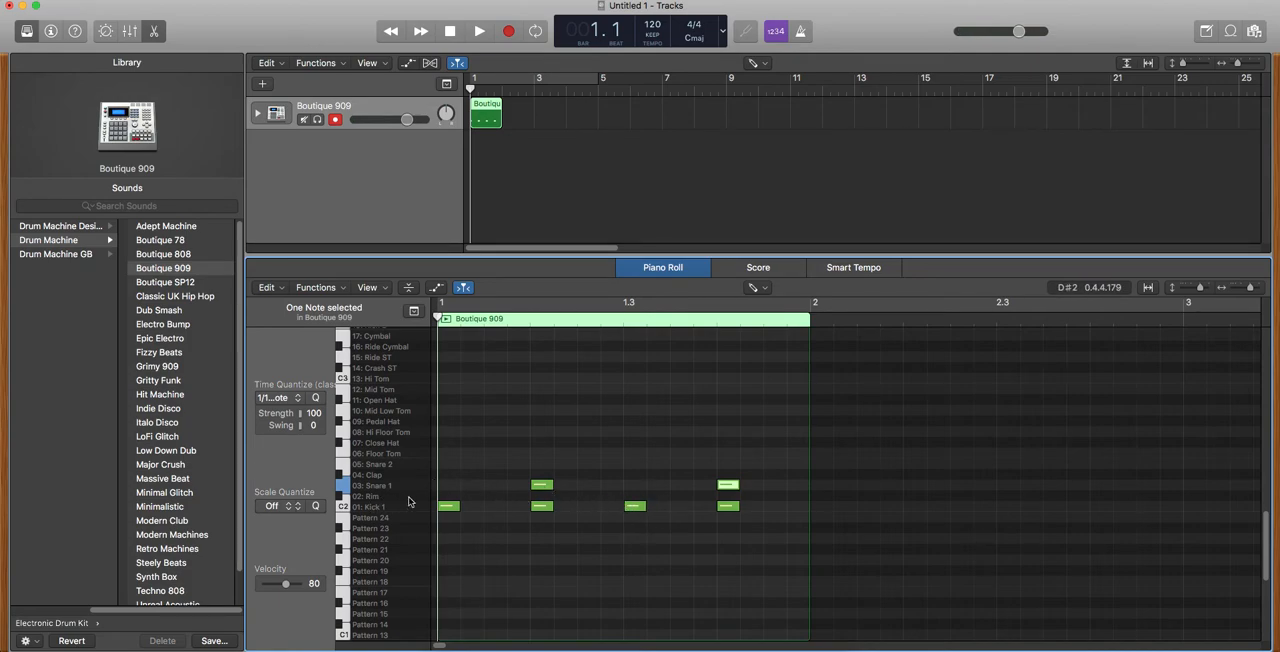
Add Close Hat notes on all four beats of the bar.
left_click(449, 442)
left_click(541, 442)
left_click(635, 442)
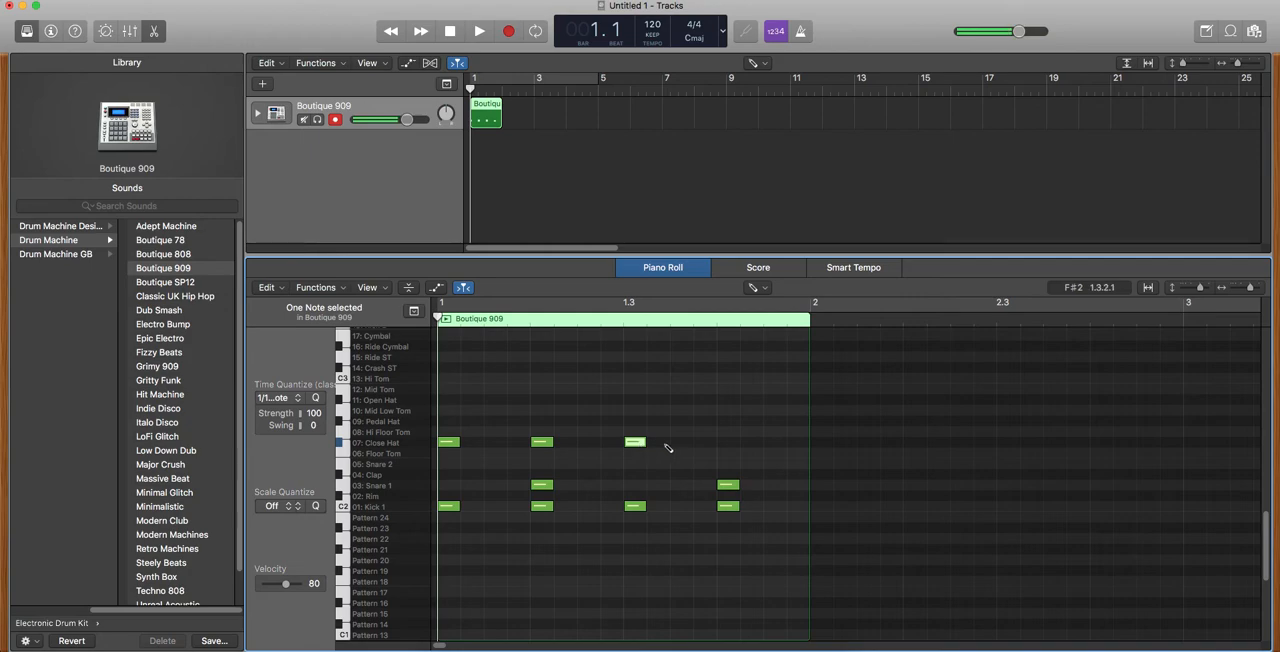
left_click(728, 442)
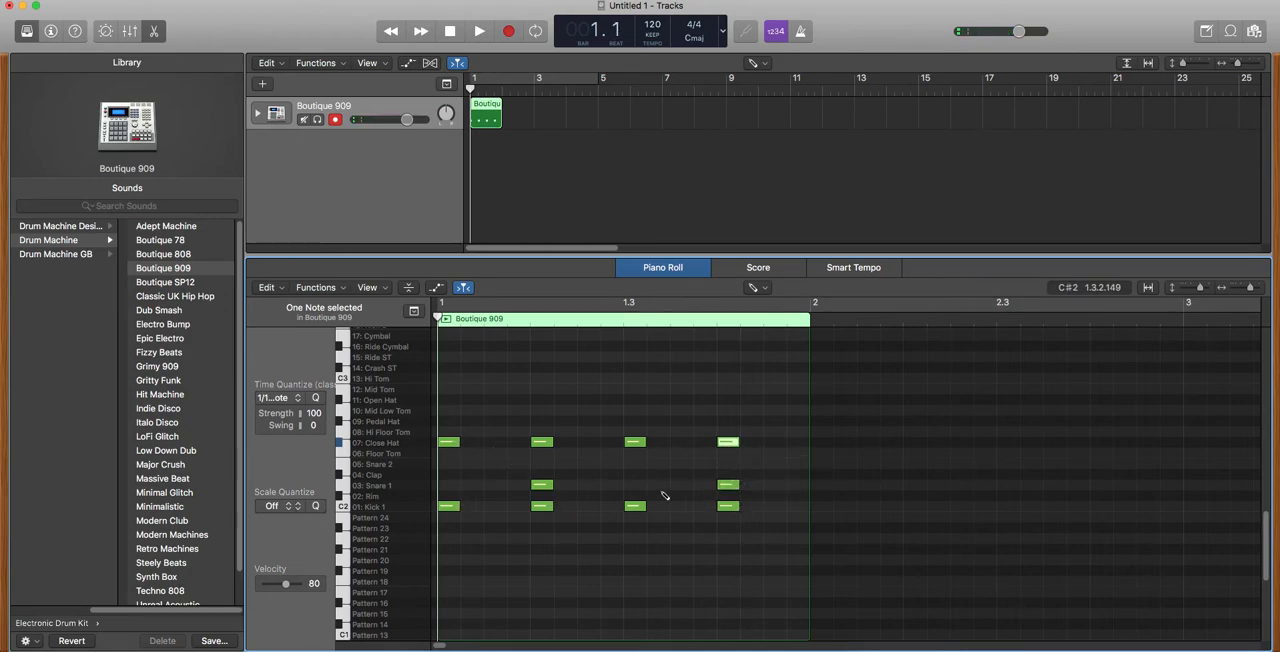
Add Close Hat notes halfway between the beats to complete an eighth-note hi-hat pattern.
left_click(495, 443)
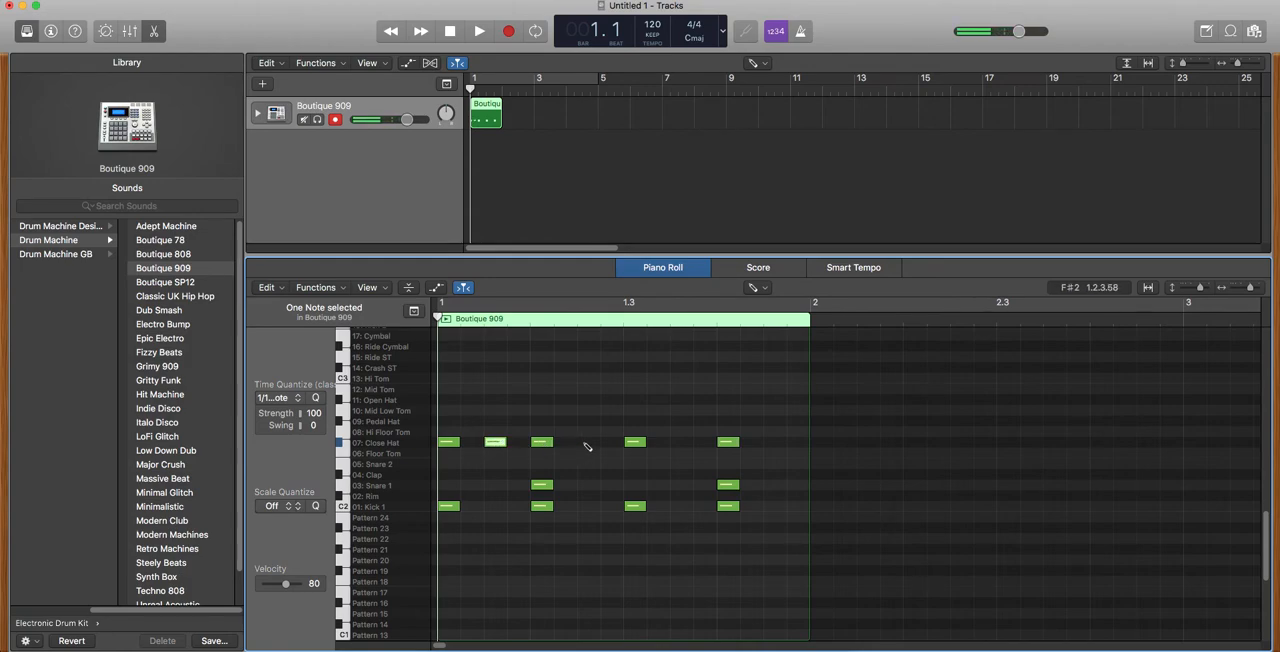
left_click(588, 443)
left_click(681, 443)
left_click(776, 443)
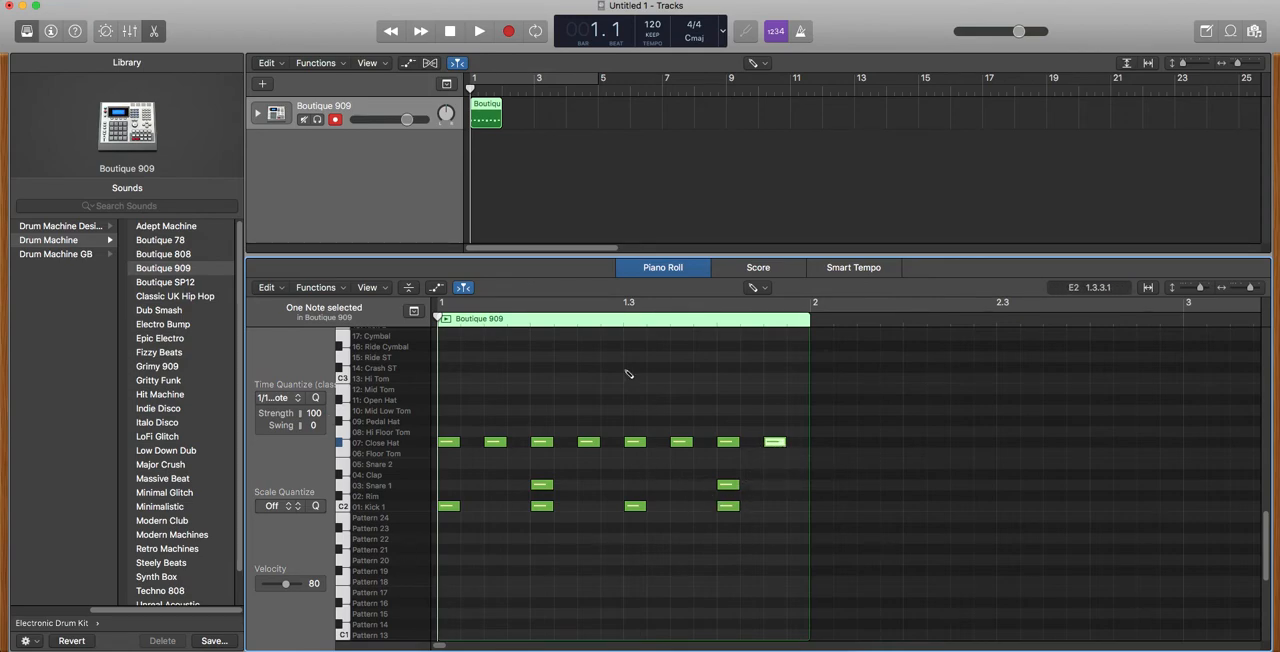
Play the one-bar pattern, loop the Boutique 909 region out to bar 15, and play the looped beat.
left_click(480, 35)
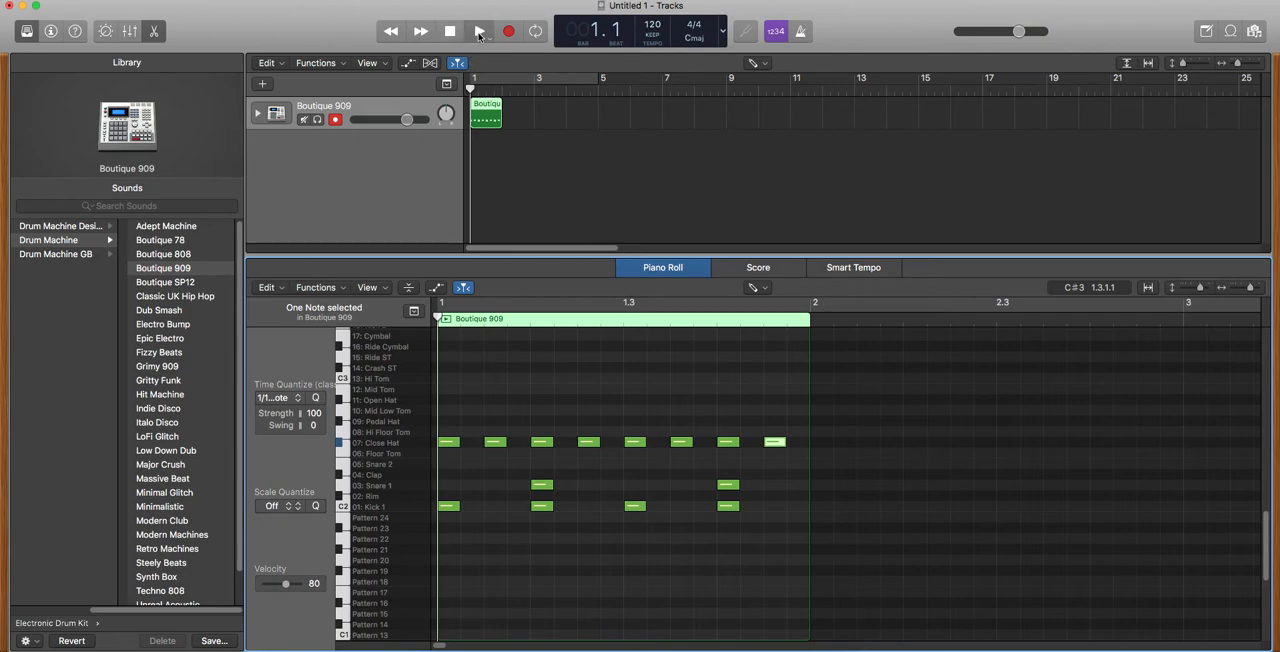
left_click(451, 33)
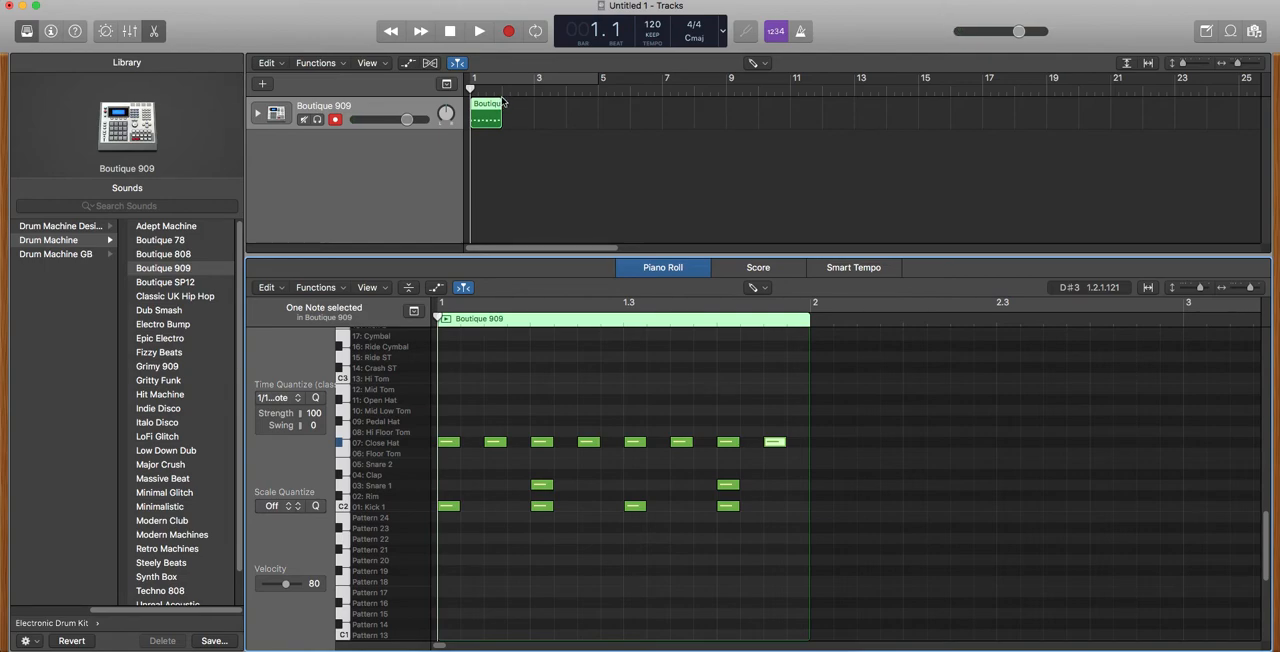
left_click_drag(500, 102, 918, 103)
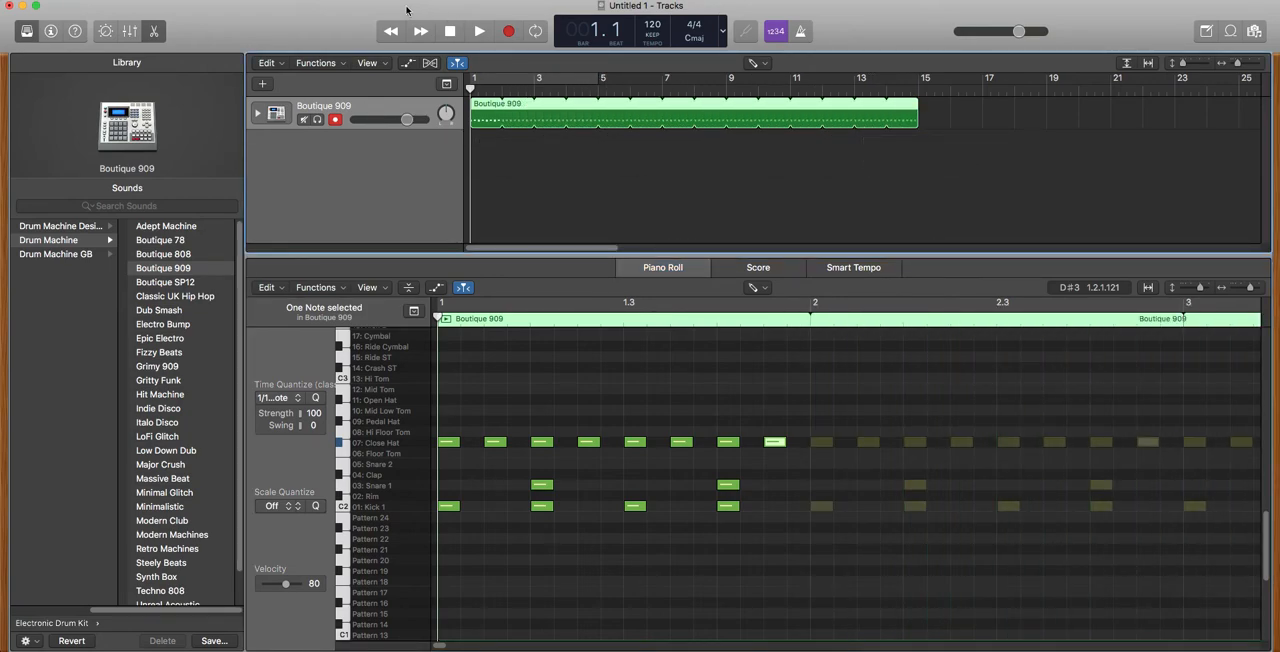
left_click(481, 32)
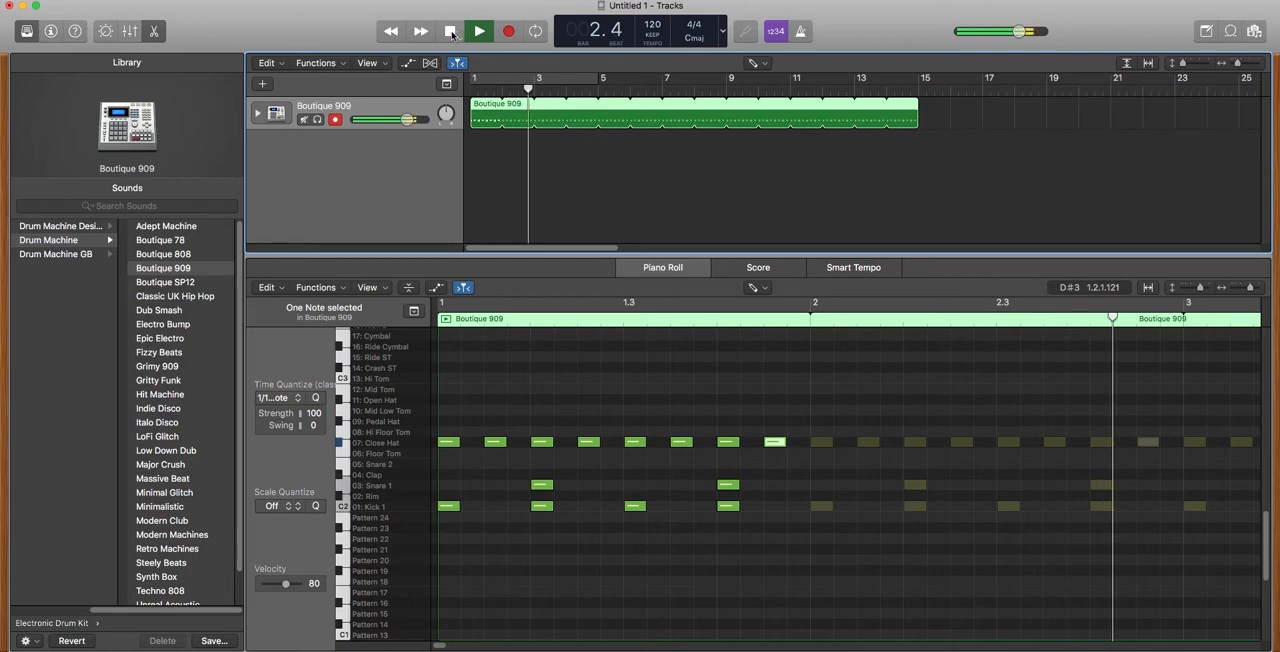
left_click(451, 32)
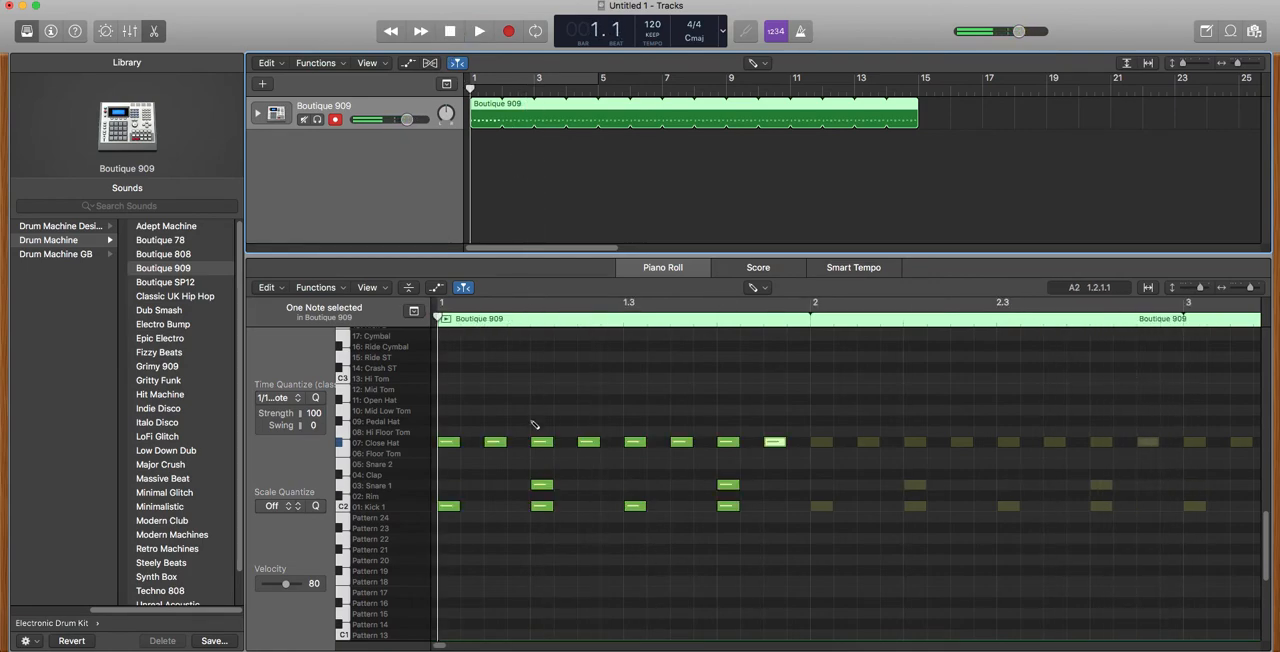
Add a Hi Tom note at 1.3.2, a Hi Ride note at 1.1.3 and an Open Hat note at 1.2.3.
scroll(533, 421, "down", 2)
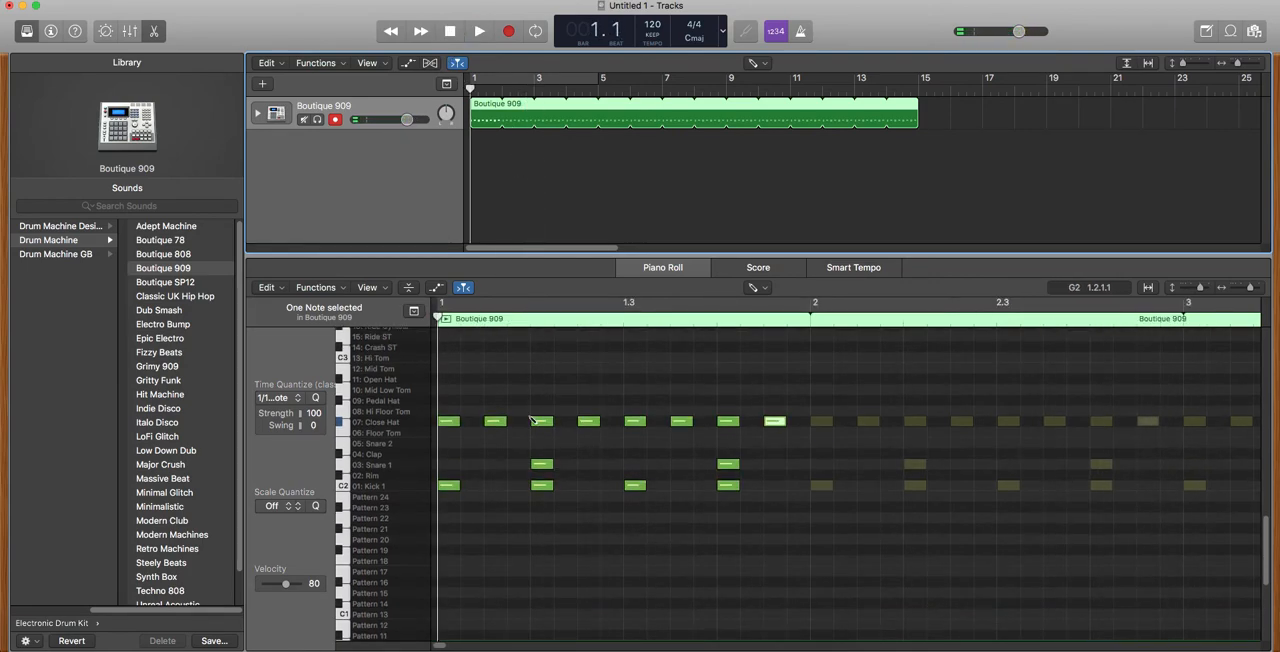
scroll(512, 410, "down", 1)
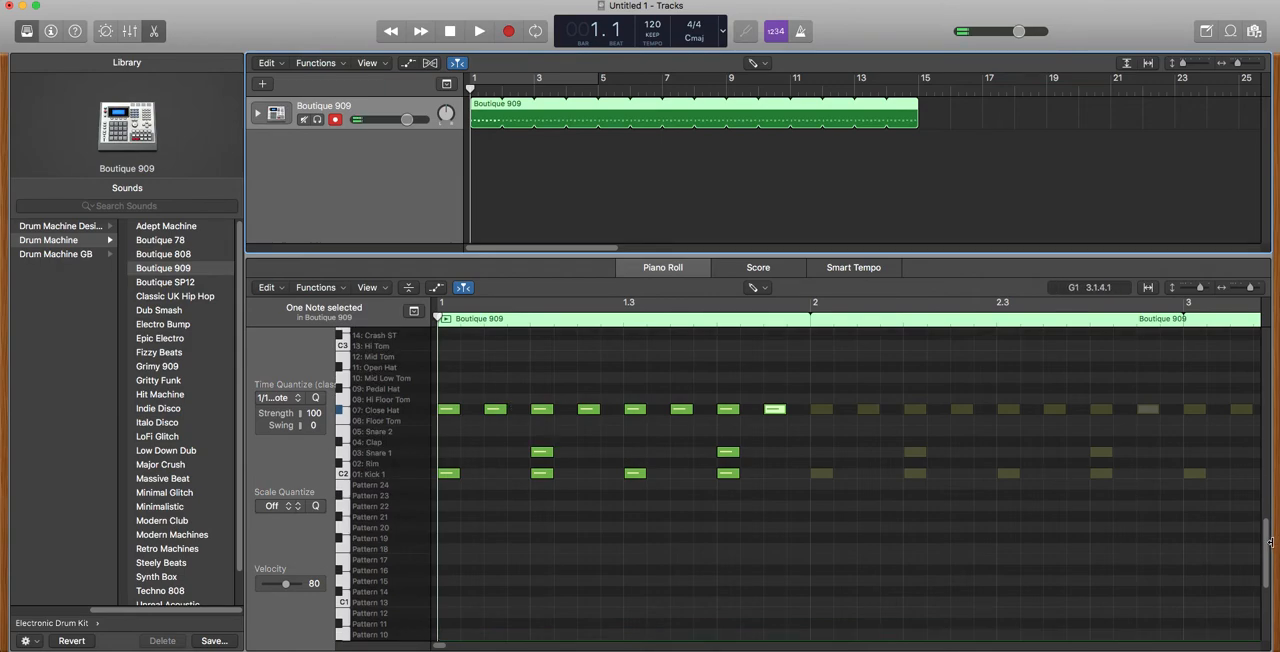
left_click_drag(1266, 543, 1266, 532)
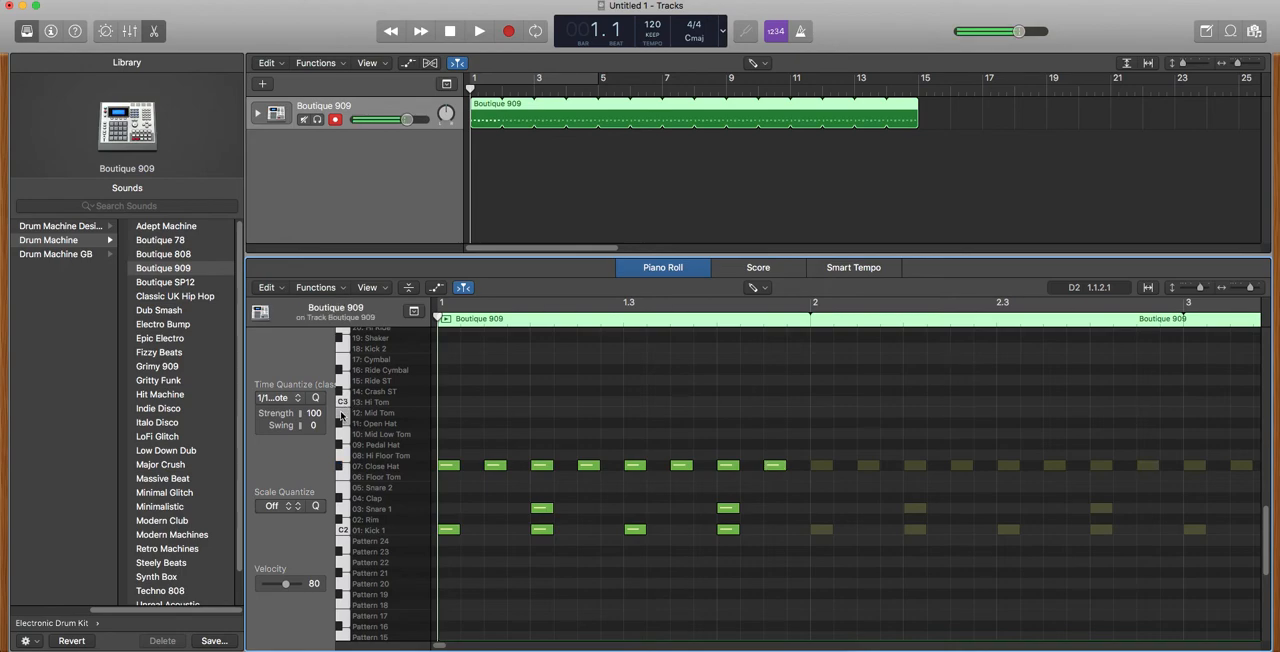
left_click(658, 402)
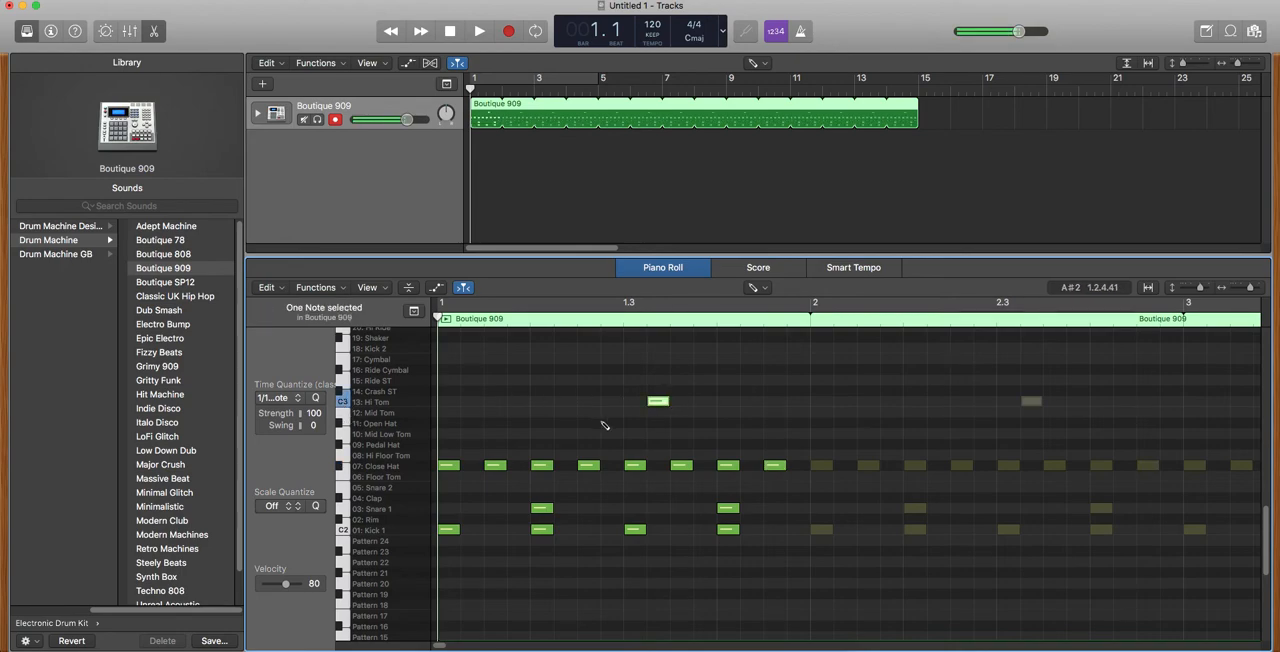
left_click(341, 360)
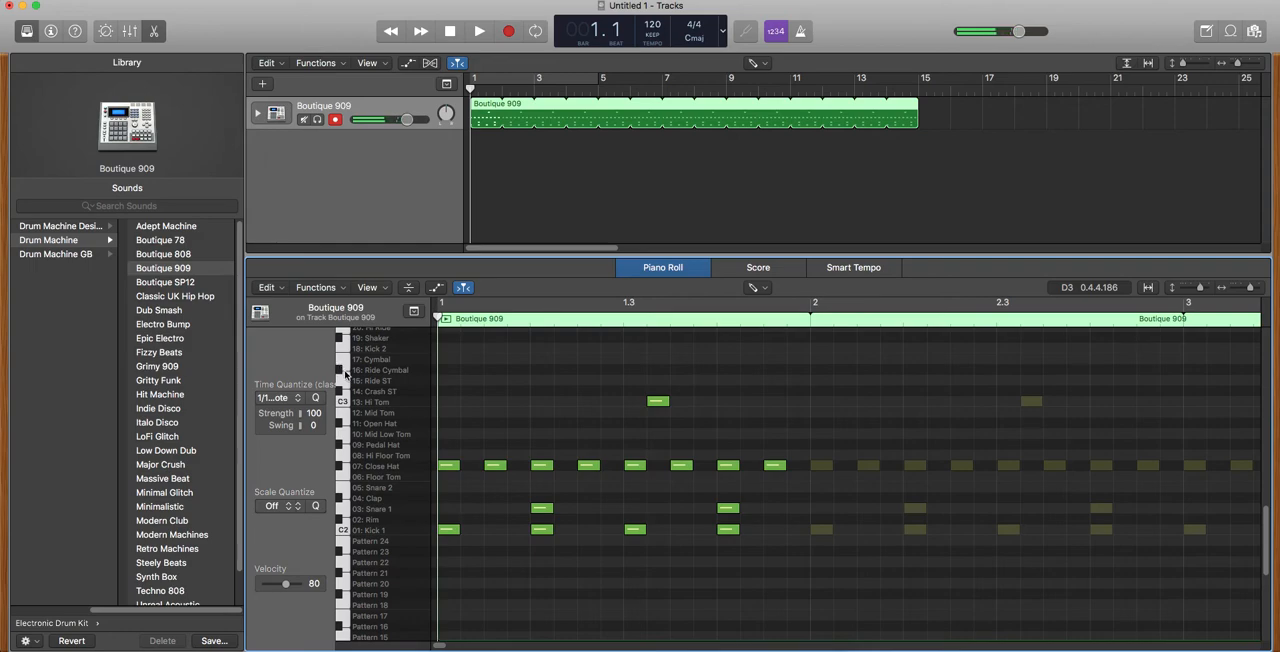
scroll(341, 370, "up", 3)
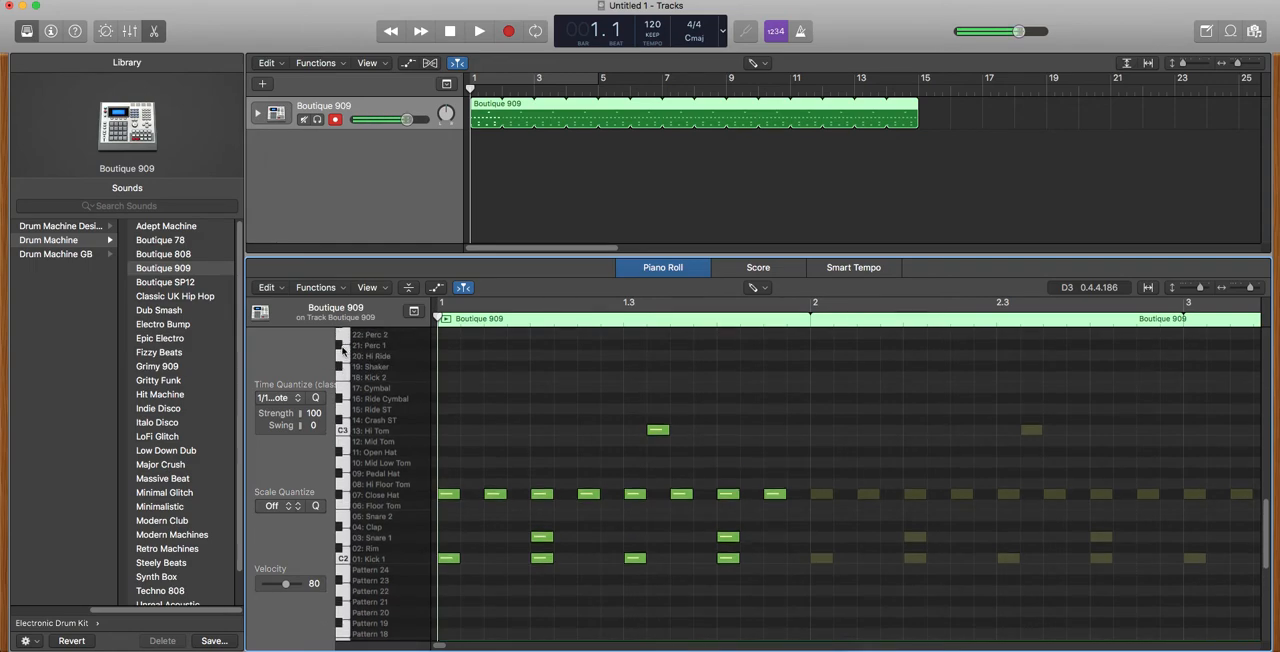
left_click(496, 356)
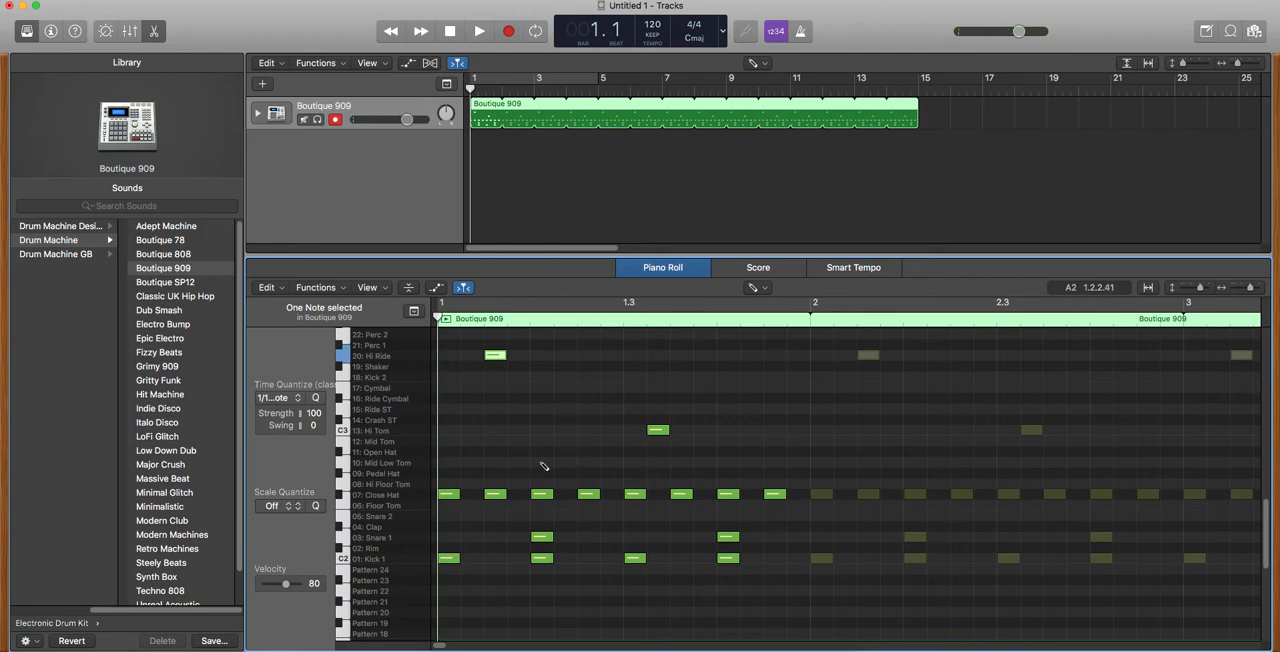
left_click(592, 451)
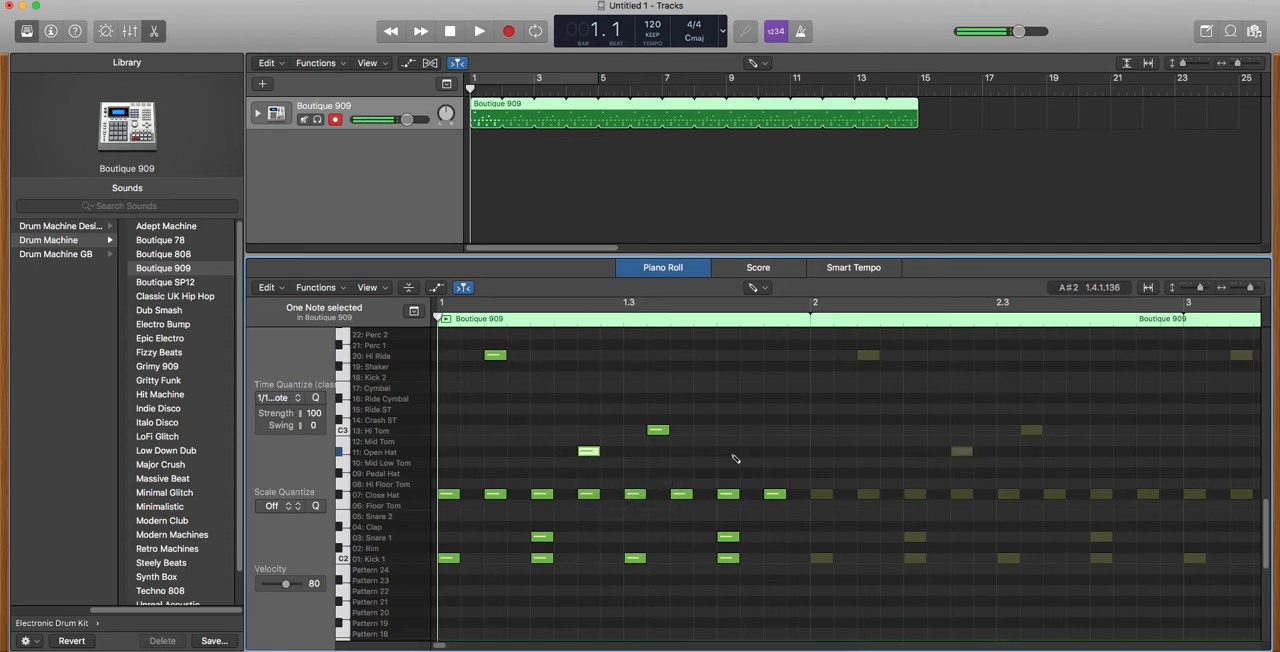
Add Close Hat notes at 1.4.4, 1.2.4 and 1.1.2, Snare 1 at 1.3.3 and Kick 1 at 1.4.3, and play the beat back.
left_click(804, 495)
left_click(611, 495)
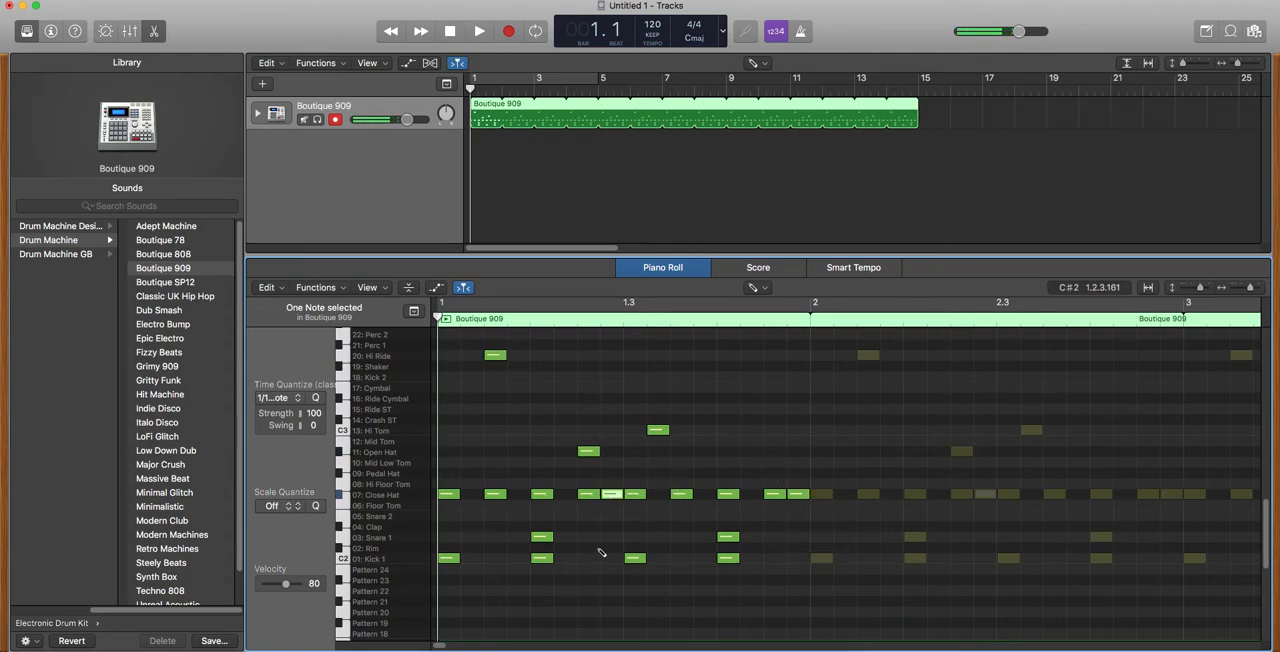
left_click(683, 538)
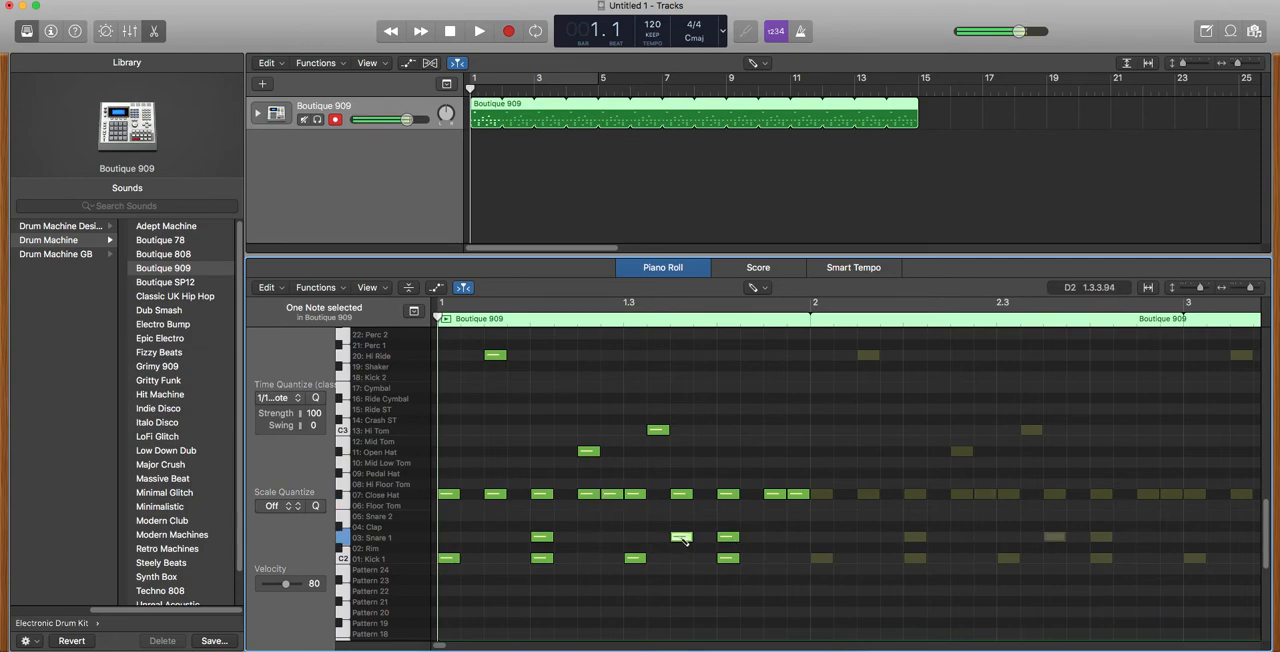
left_click(779, 558)
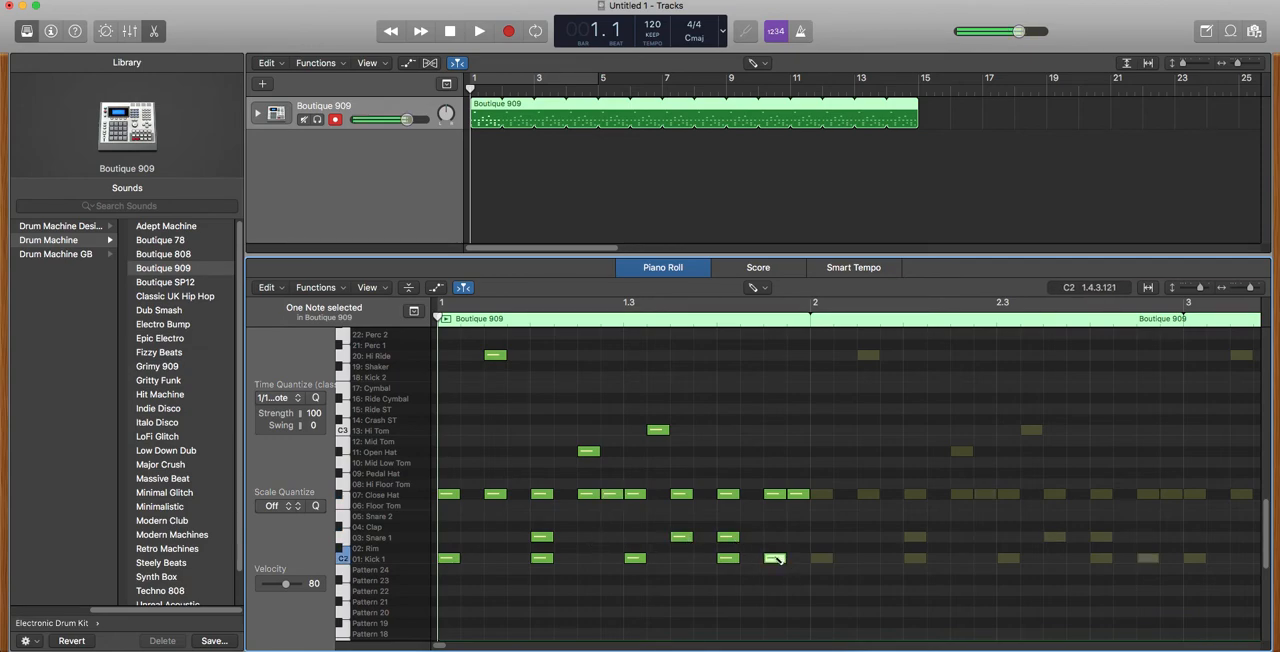
left_click(477, 495)
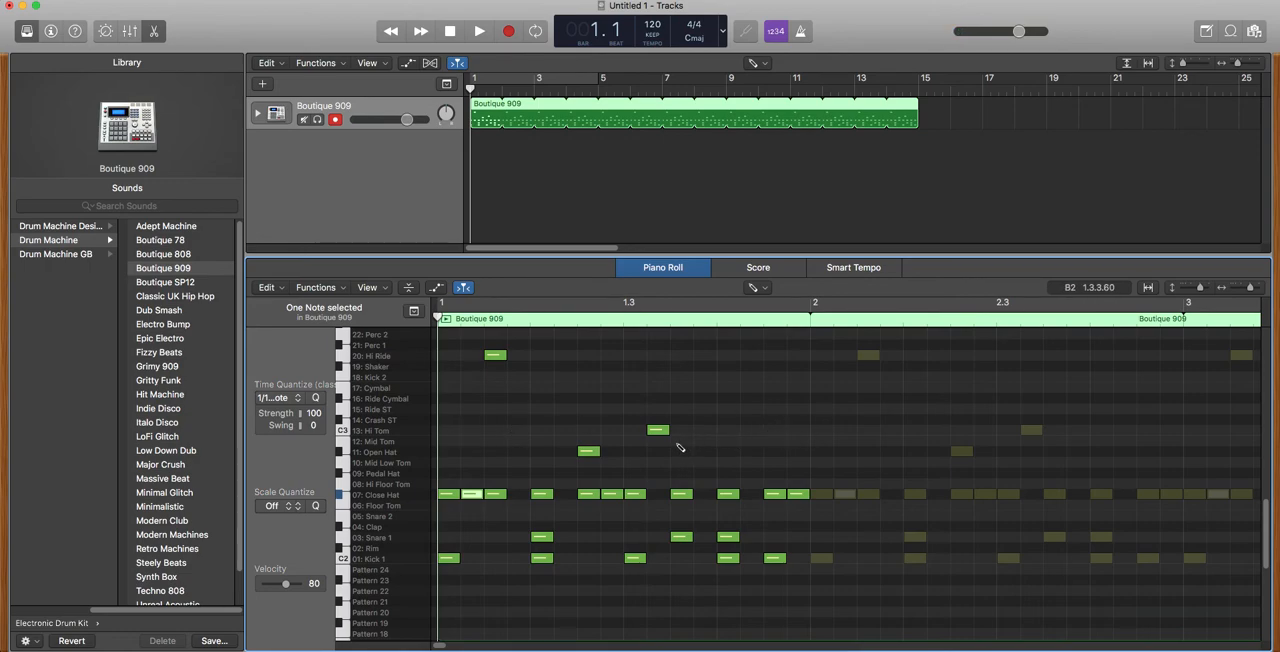
left_click(480, 33)
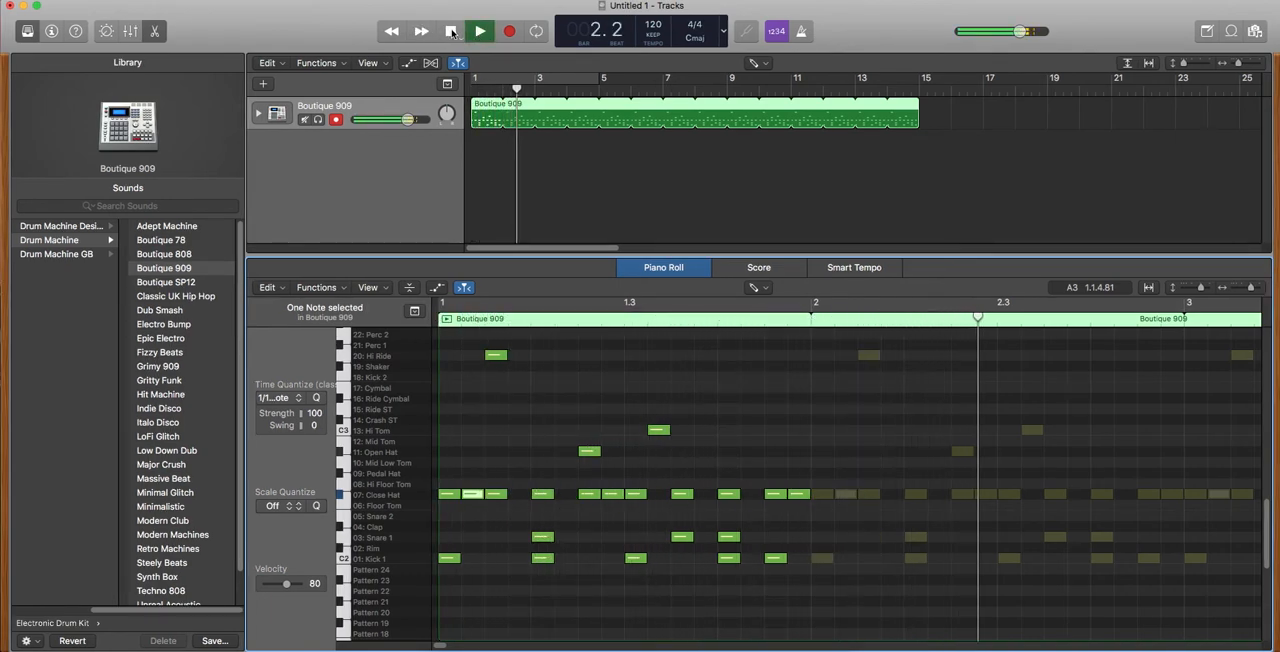
left_click(451, 31)
left_click(451, 31)
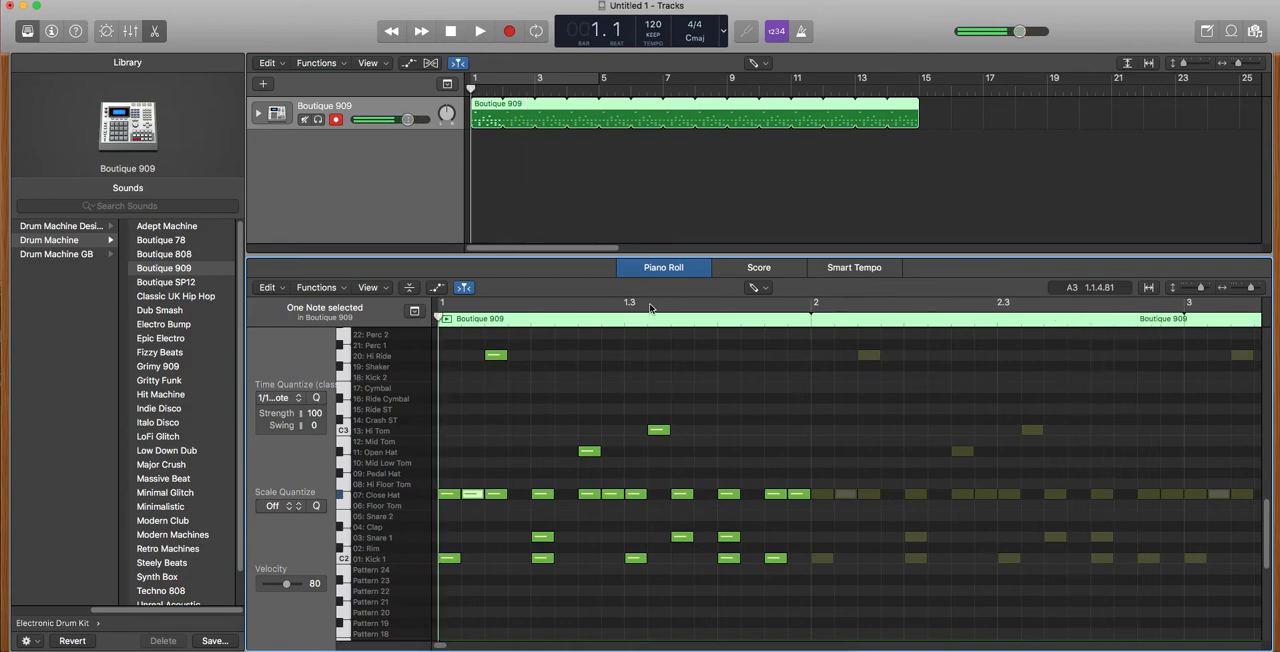
Move the Hi Tom note down to Pedal Hat at the same position in the bar and play the beat back.
left_click(658, 430)
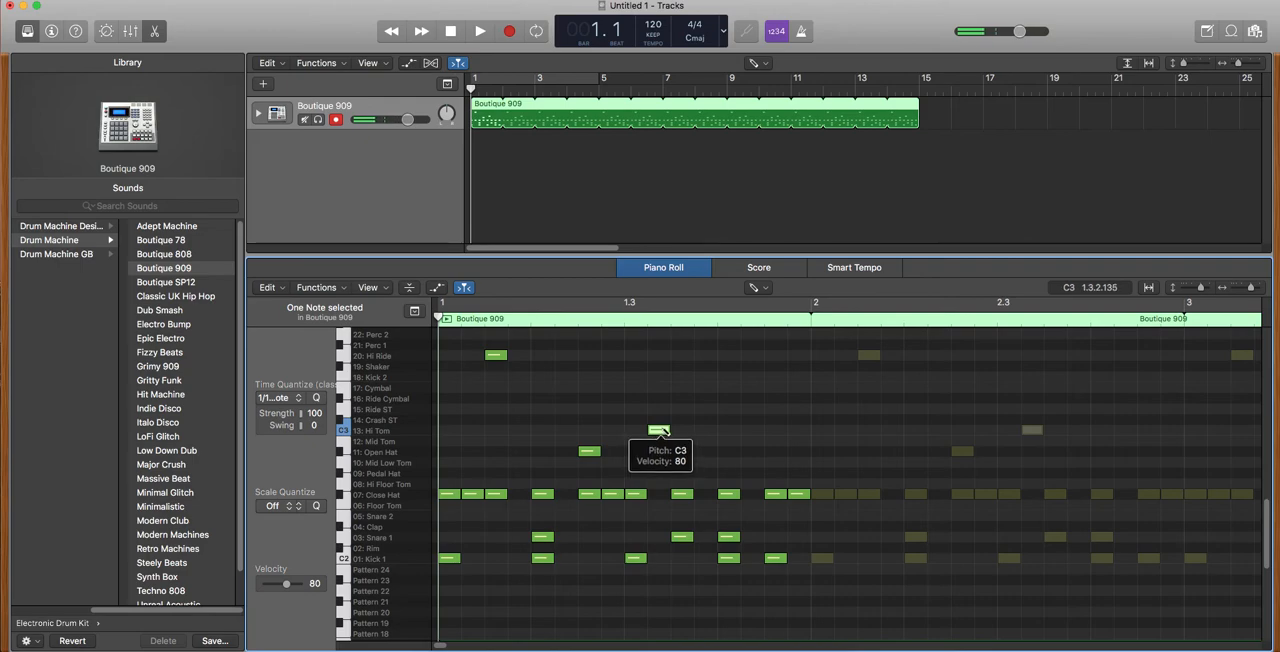
left_click_drag(658, 430, 661, 476)
left_click(477, 33)
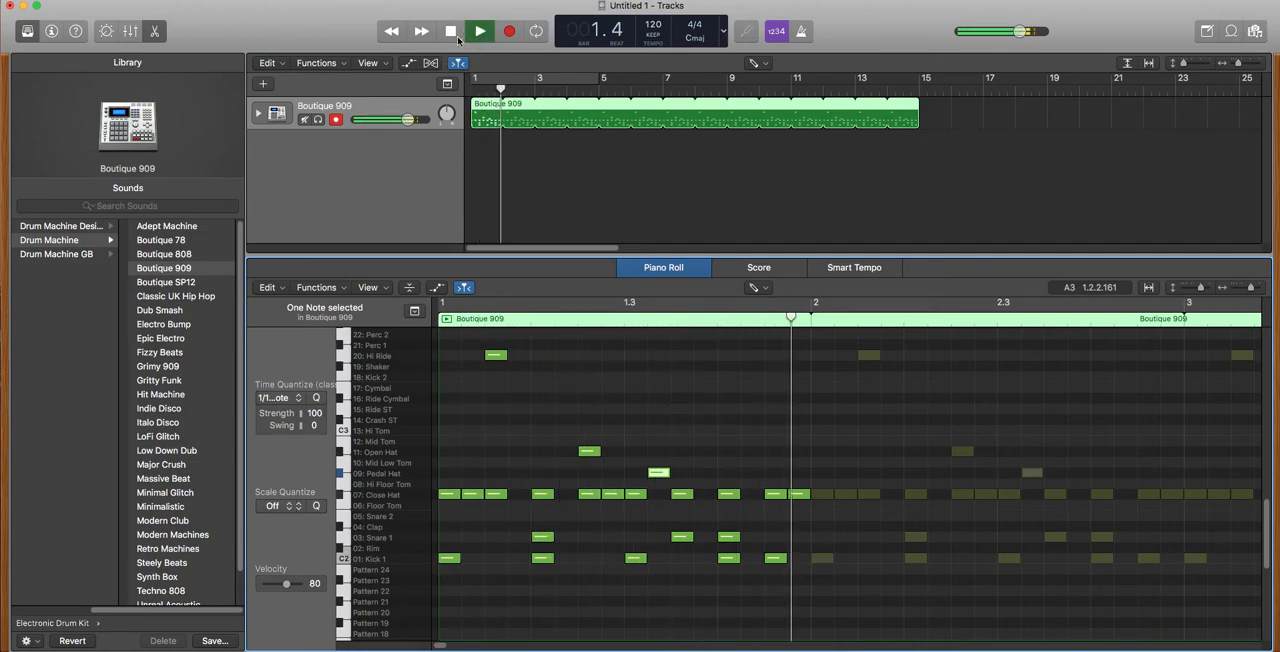
left_click(452, 32)
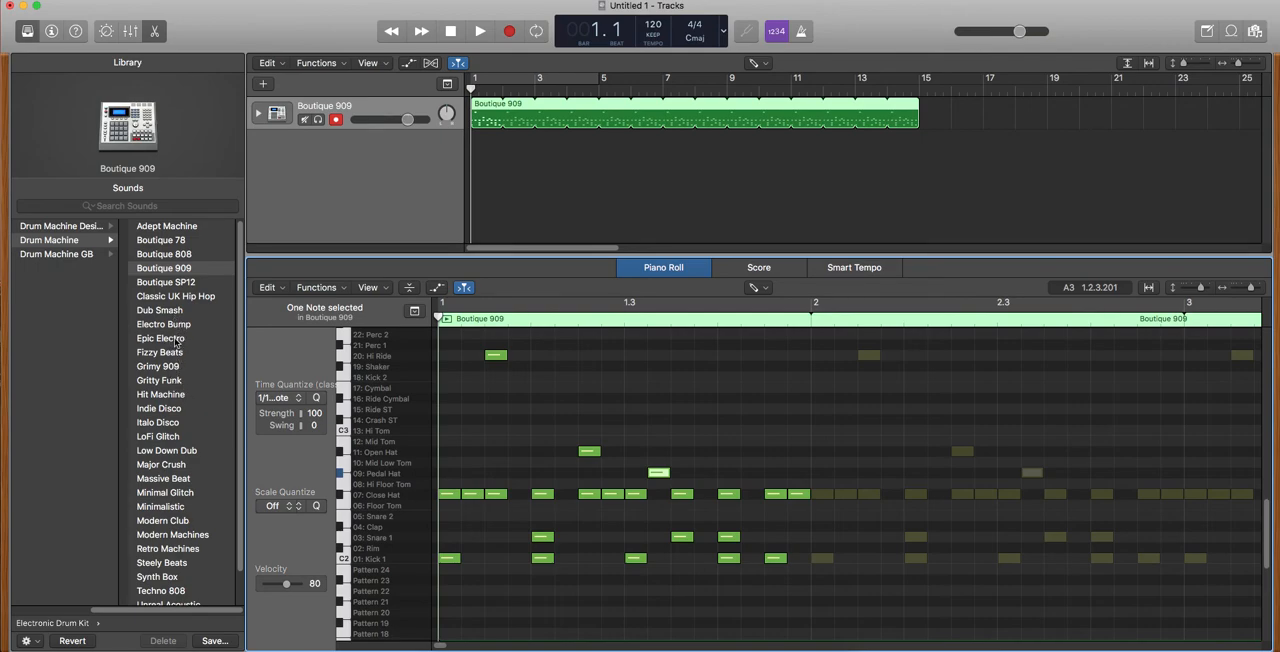
Change the track's drum machine to Dub Smash and play the beat back.
left_click(170, 316)
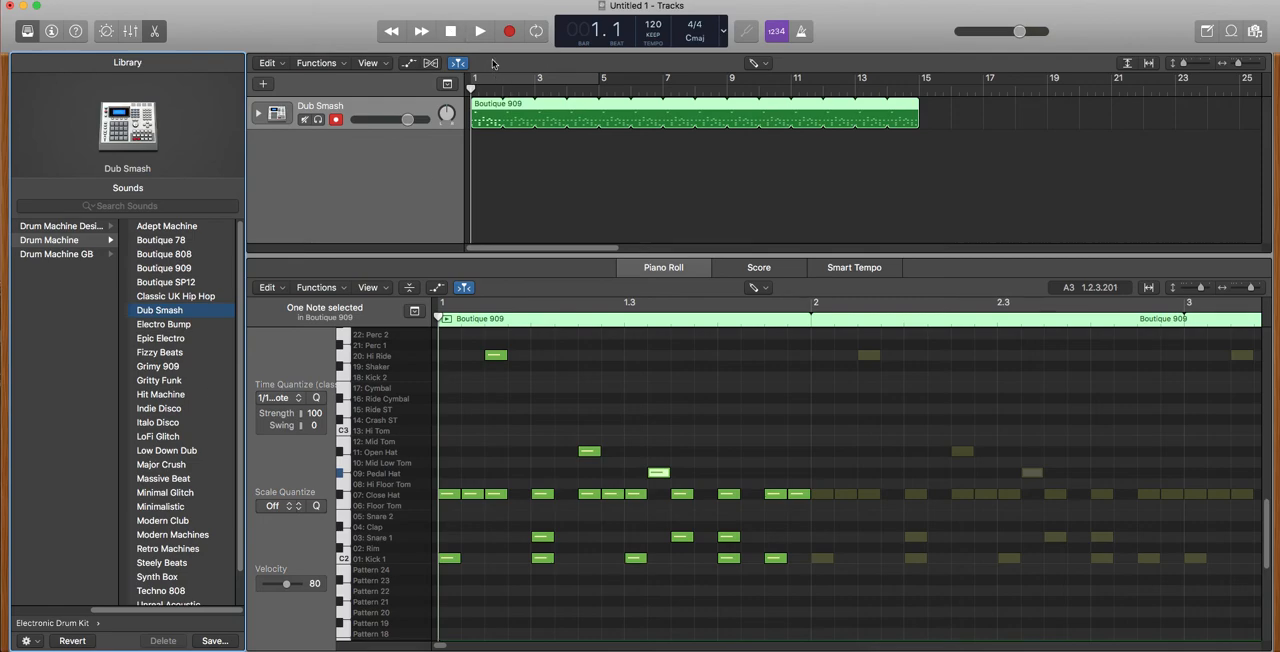
left_click(479, 33)
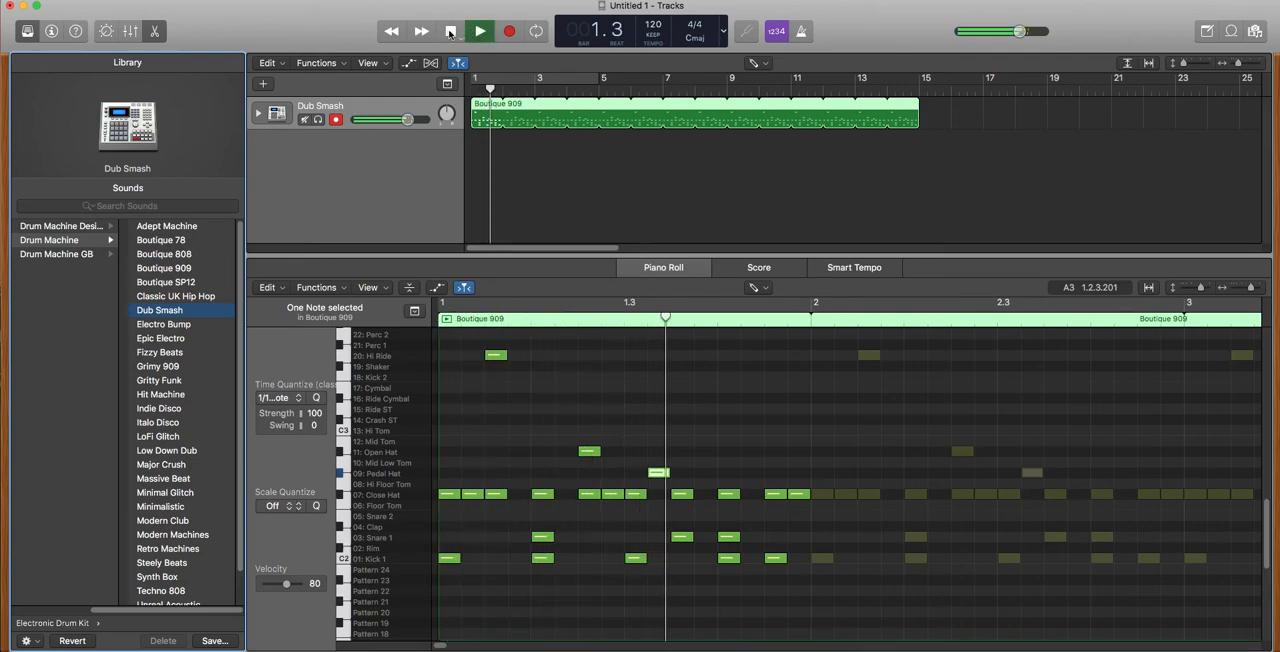
left_click(450, 33)
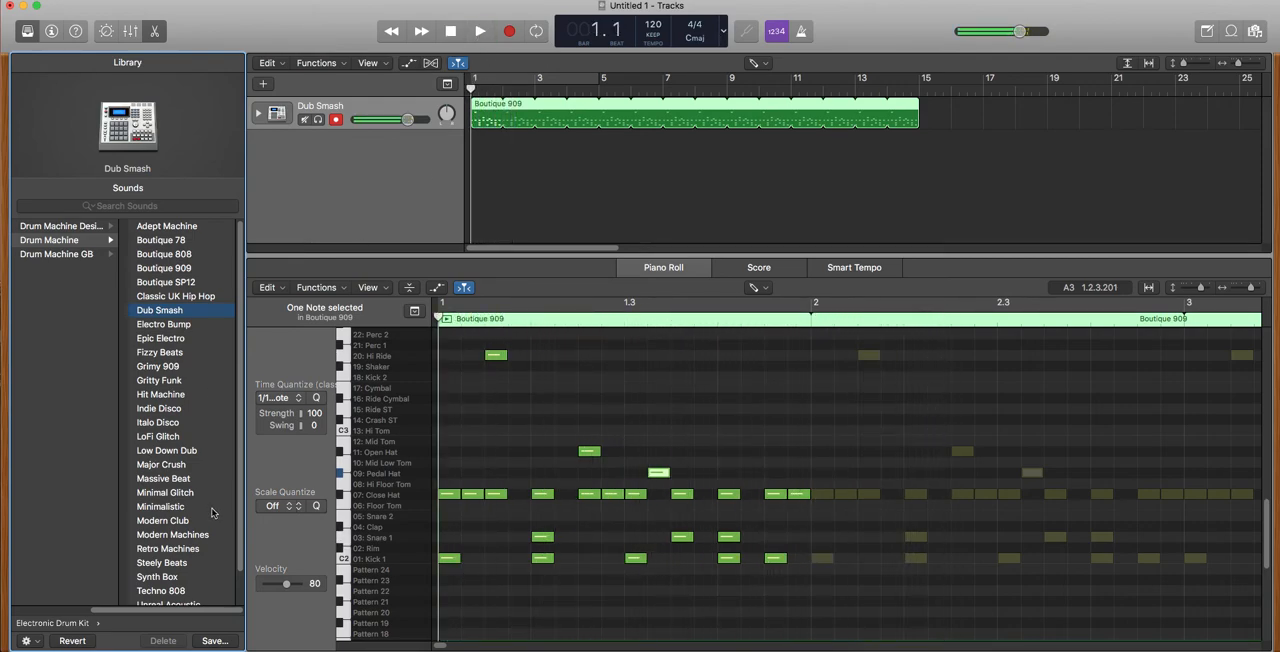
Audition the beat with the Fizzy Beats drum machine and return the track to Dub Smash.
left_click(172, 354)
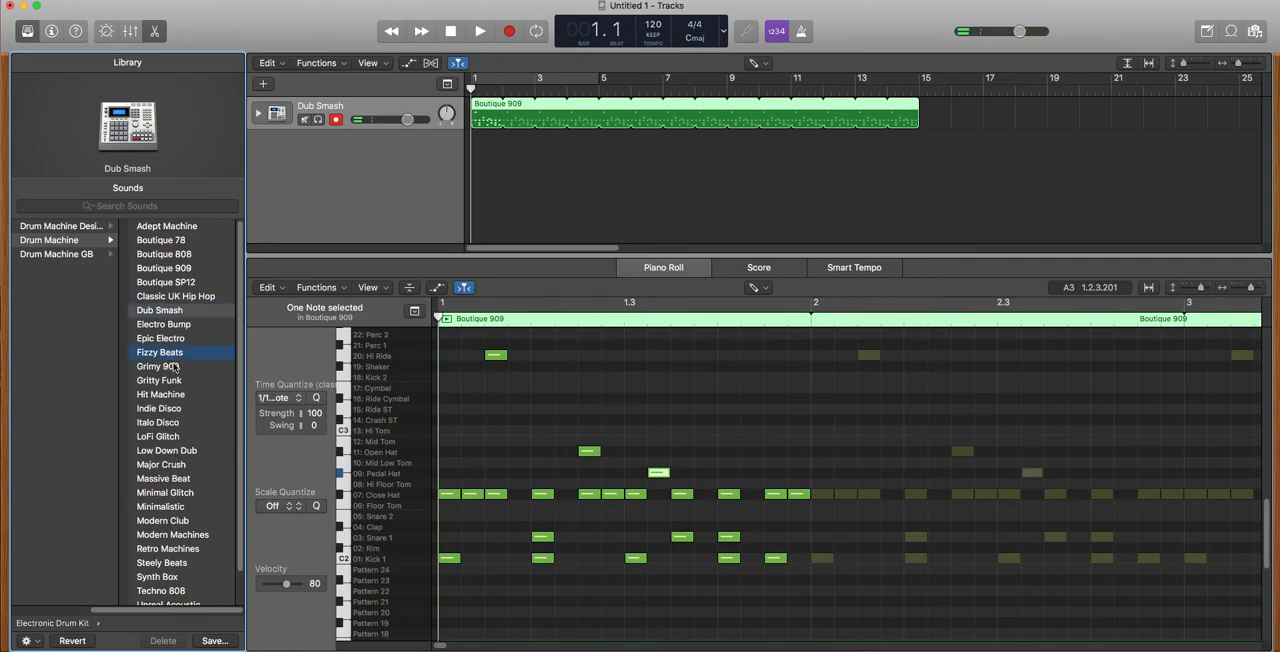
left_click(480, 32)
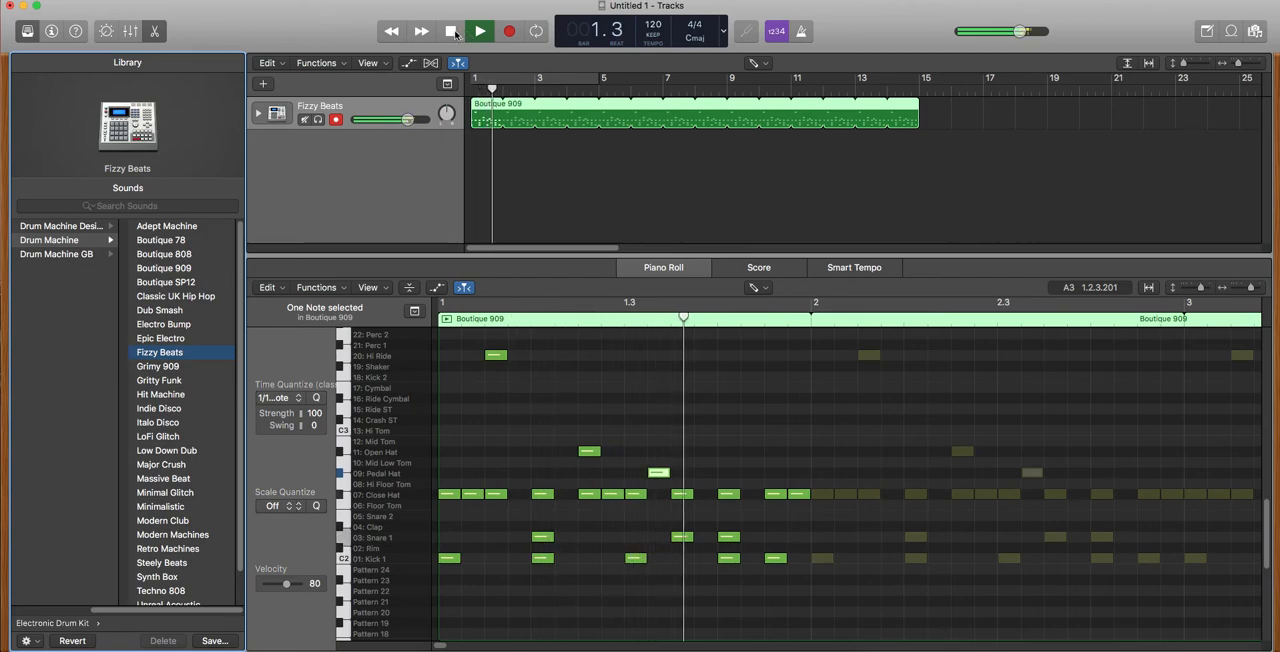
left_click(451, 32)
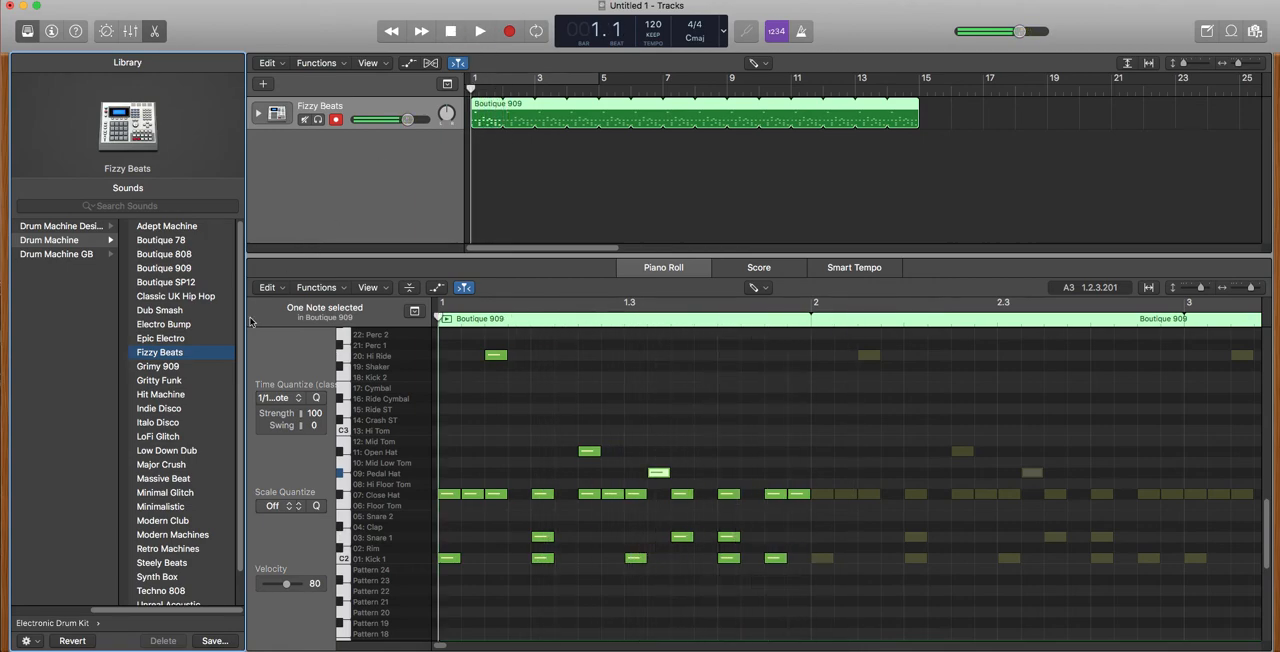
left_click(176, 312)
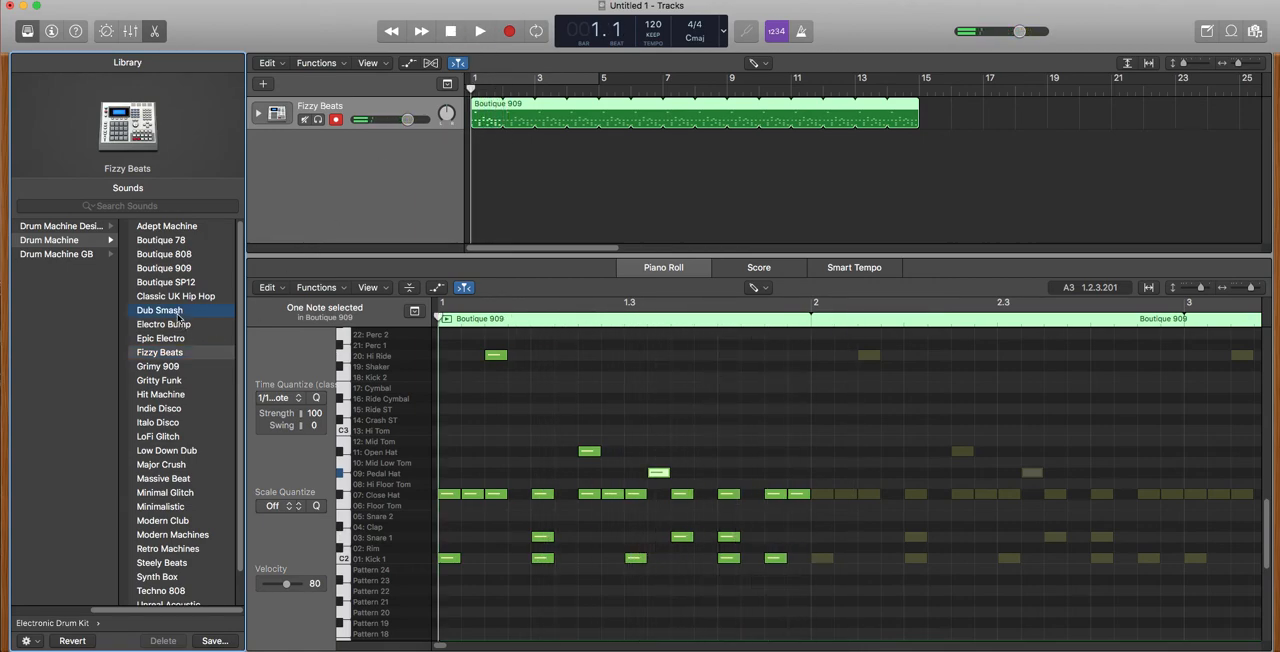
Shorten the looped Boutique 909 region with the Pointer Tool so that it ends at bar 5.
left_click(765, 62)
left_click(795, 41)
left_click(541, 147)
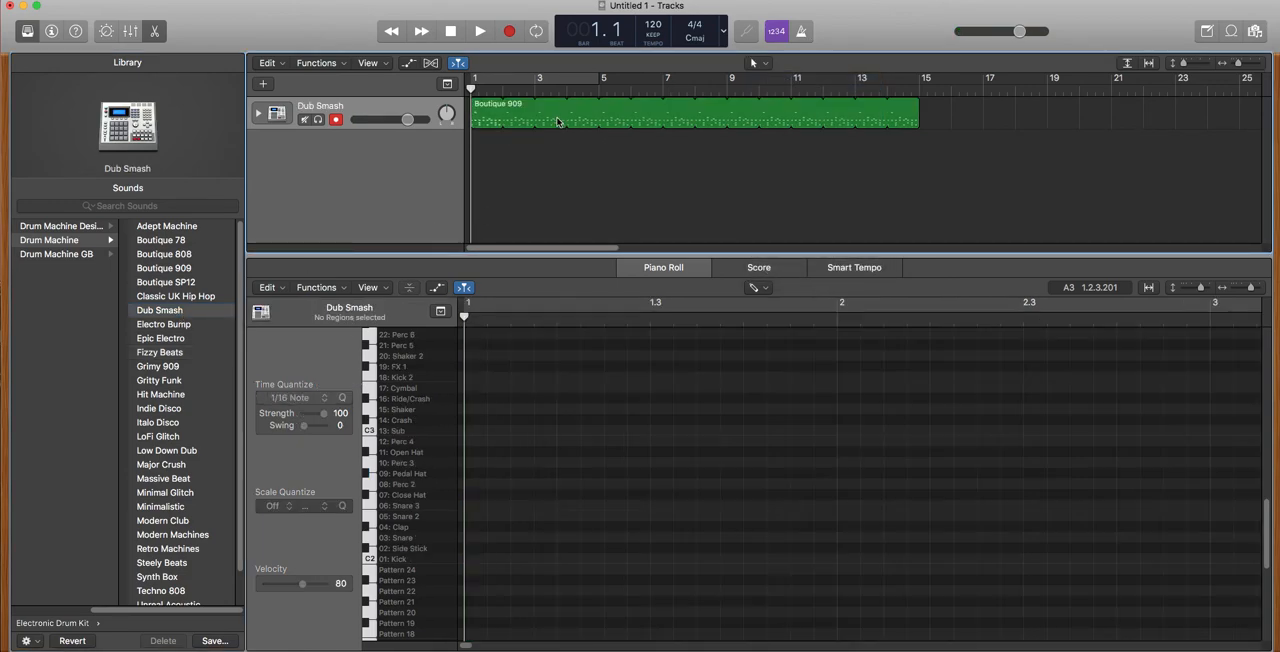
left_click(546, 120)
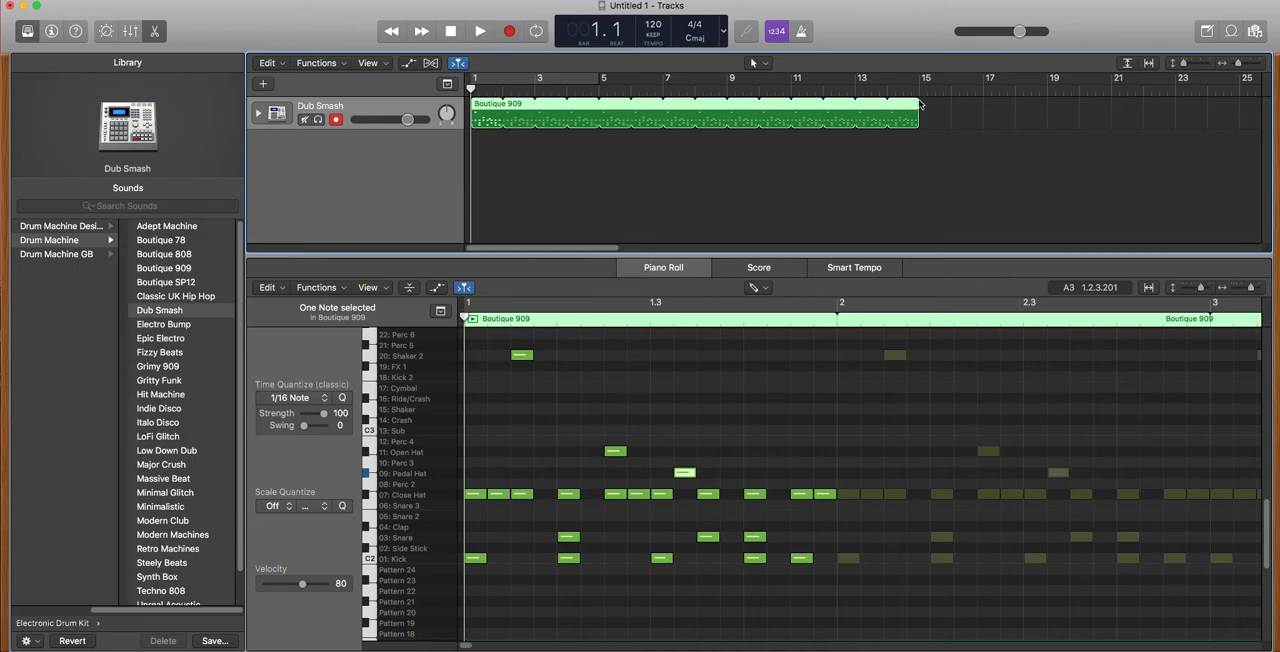
left_click_drag(917, 103, 598, 114)
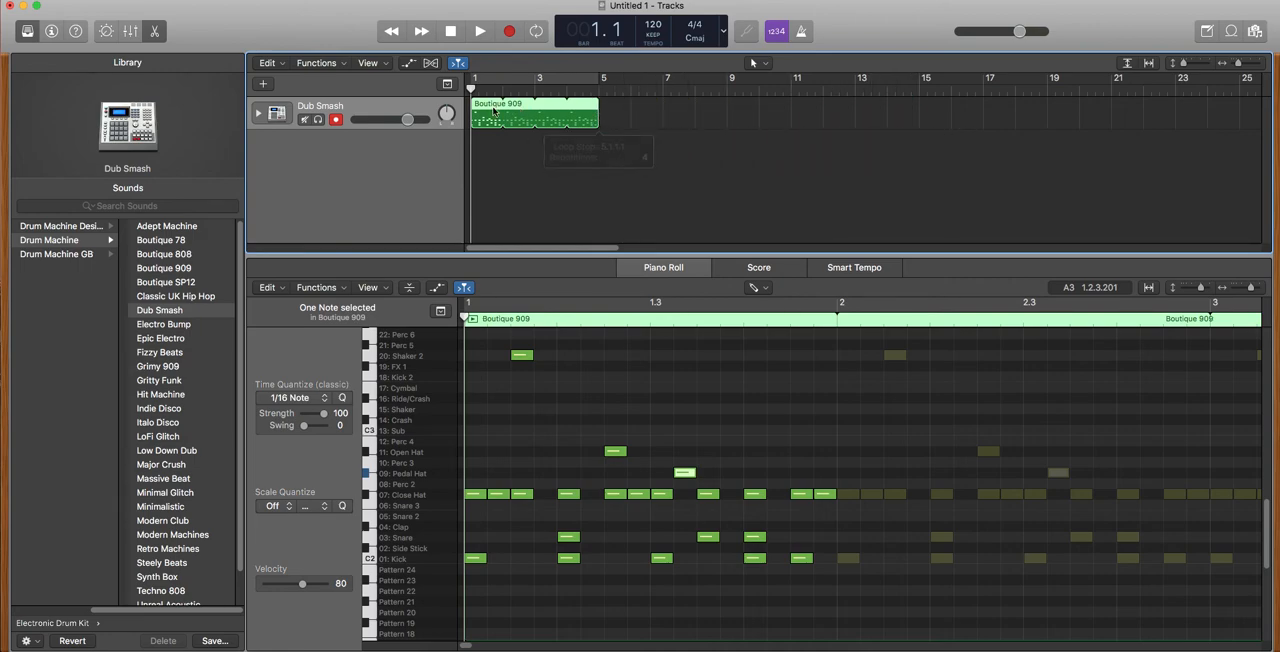
Create an empty one-bar region at bar 5 on the Dub Smash track with the Pencil Tool.
left_click(661, 106)
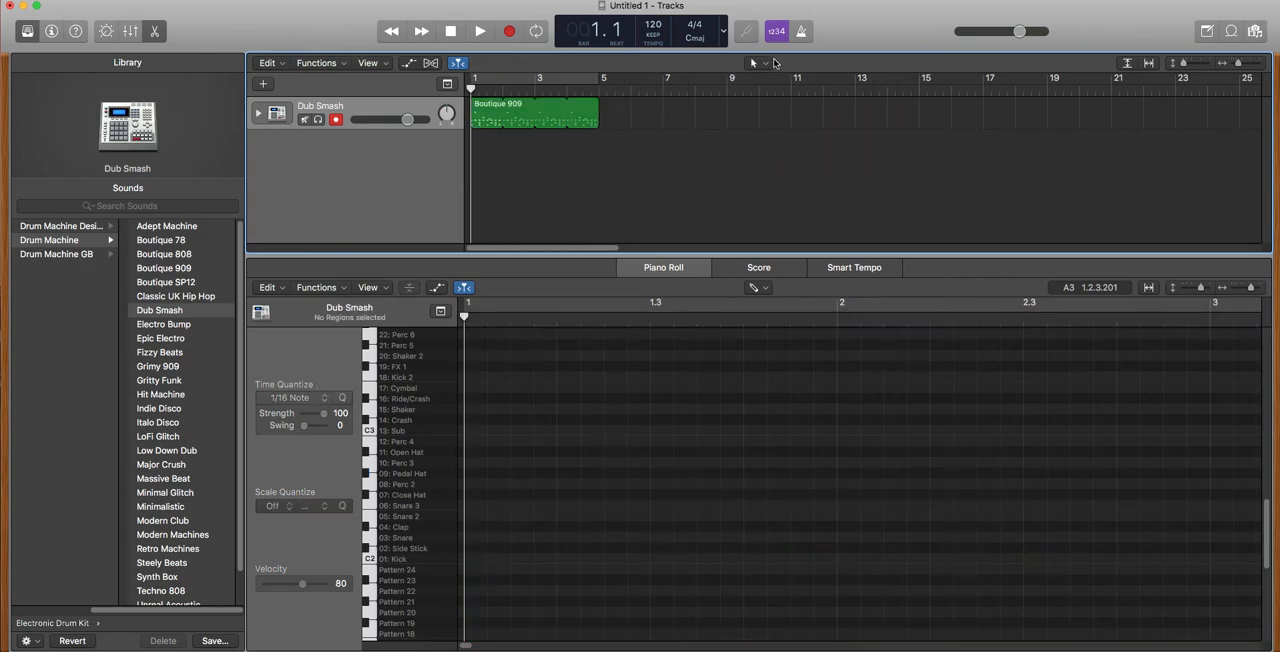
left_click(770, 63)
left_click(779, 98)
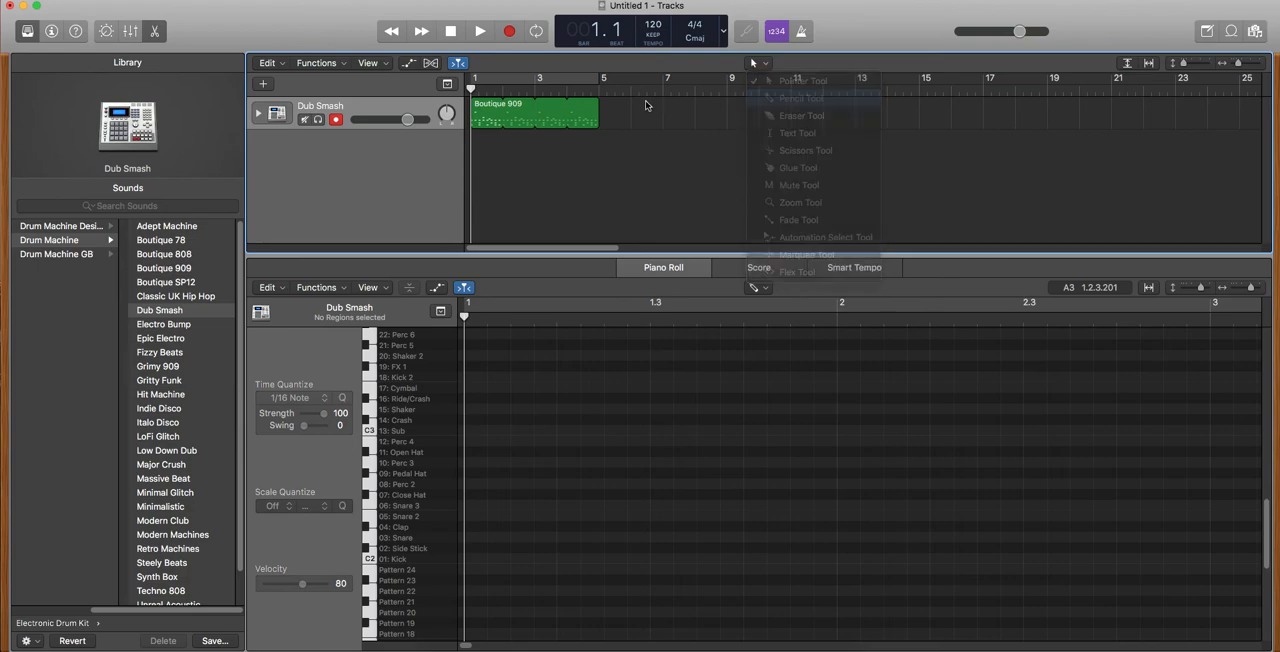
left_click(614, 113)
scroll(540, 468, "down", 4)
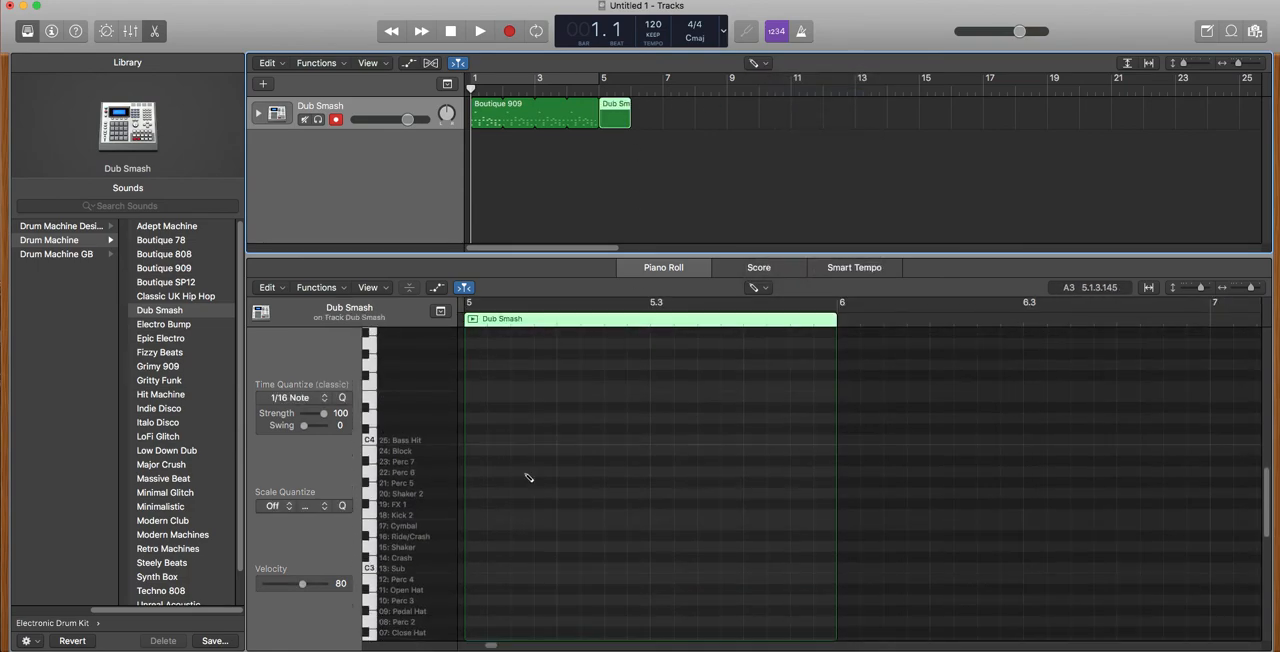
Program kick notes on all four beats and snare notes on beats 2 and 4 in the bar 5 region.
left_click_drag(1262, 483, 1268, 520)
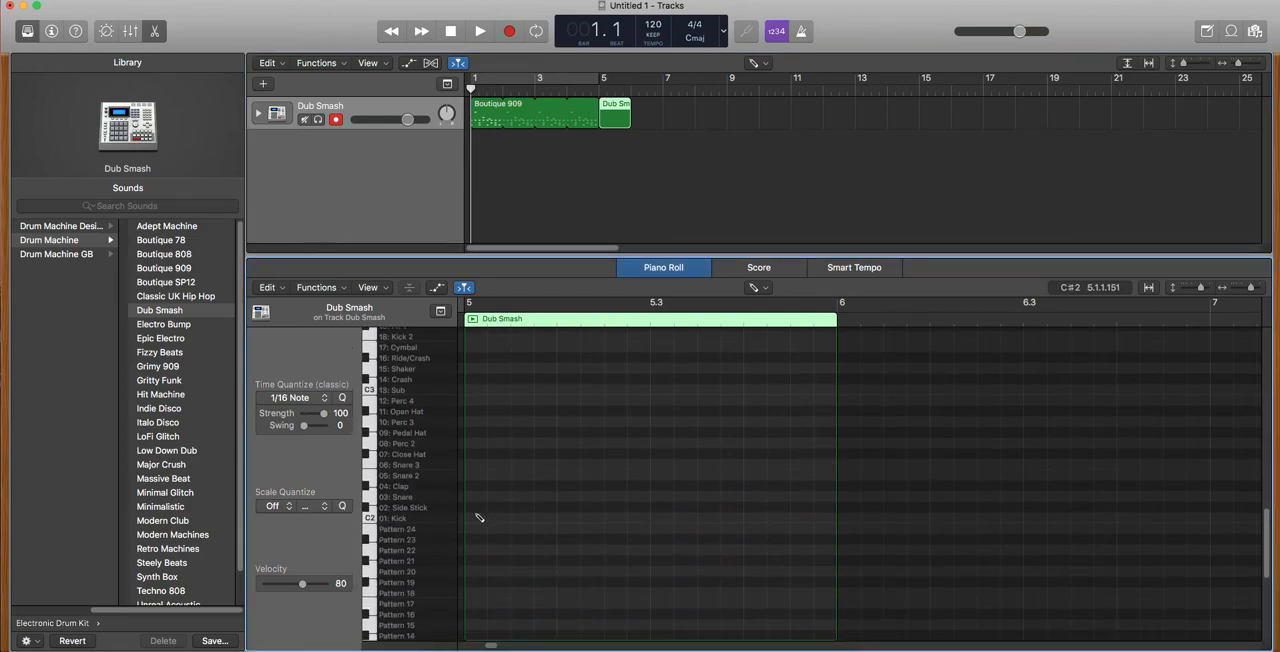
left_click(476, 518)
left_click(568, 518)
left_click(661, 518)
left_click(755, 518)
left_click(755, 496)
left_click(568, 496)
Add closed hi-hat notes on every eighth note across the bar 5 region.
left_click(475, 453)
left_click(521, 453)
left_click(568, 453)
left_click(615, 453)
left_click(662, 453)
left_click(708, 453)
left_click(755, 453)
left_click(801, 453)
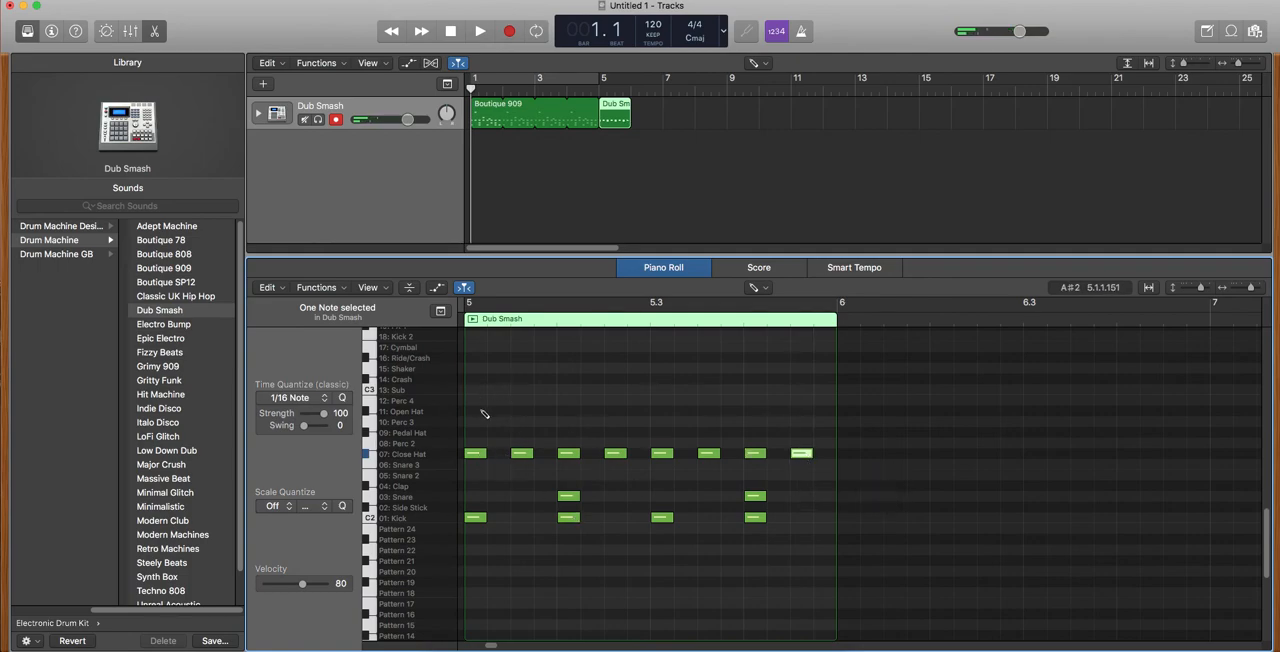
Add eight shaker notes to bar 5, on sixteenths 2, 4, 6, 8, 10, 12, 13 and 15.
left_click(498, 368)
left_click(545, 368)
left_click(591, 368)
left_click(638, 368)
left_click(685, 368)
left_click(755, 368)
left_click(801, 368)
left_click(731, 368)
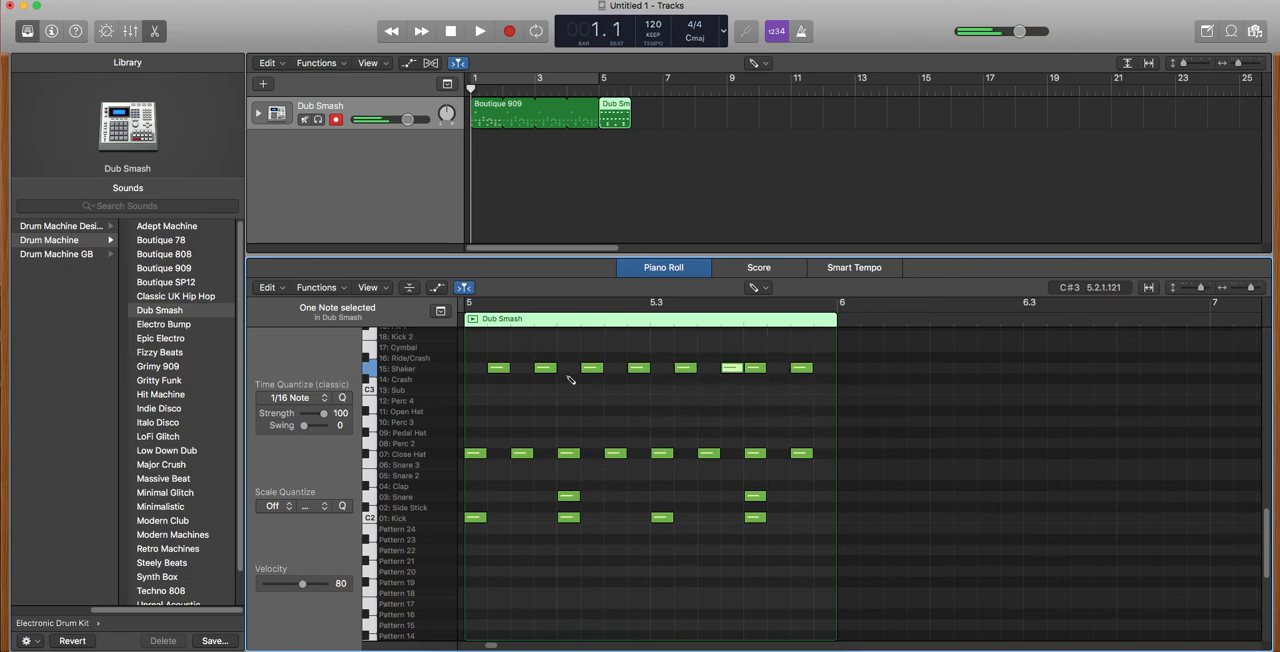
Add Cymbal and Ride/Crash on beat 1, Open Hat on beat 3, Perc 3 on sixteenths 3 and 15, and Perc 2 on sixteenth 6.
left_click(475, 347)
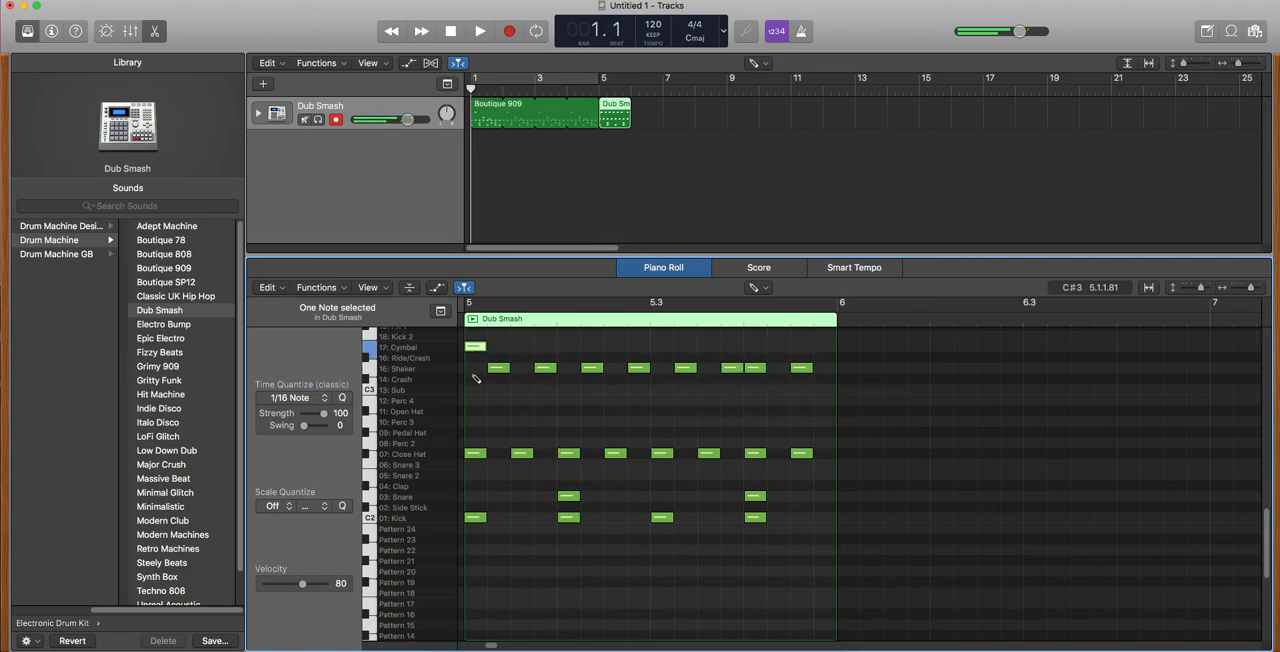
left_click(475, 357)
left_click(521, 421)
left_click(661, 410)
left_click(801, 421)
left_click(592, 442)
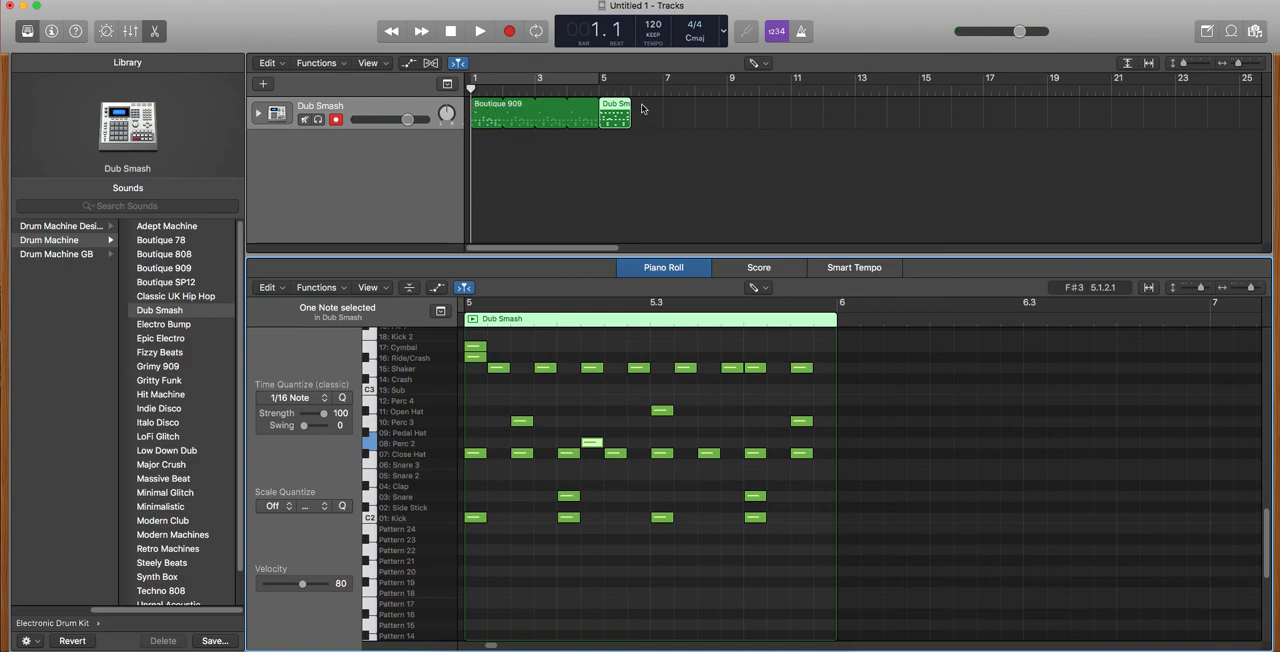
Loop the Dub Smash region out to bar 9 and play the arrangement back from the start.
left_click_drag(628, 104, 726, 107)
left_click(481, 32)
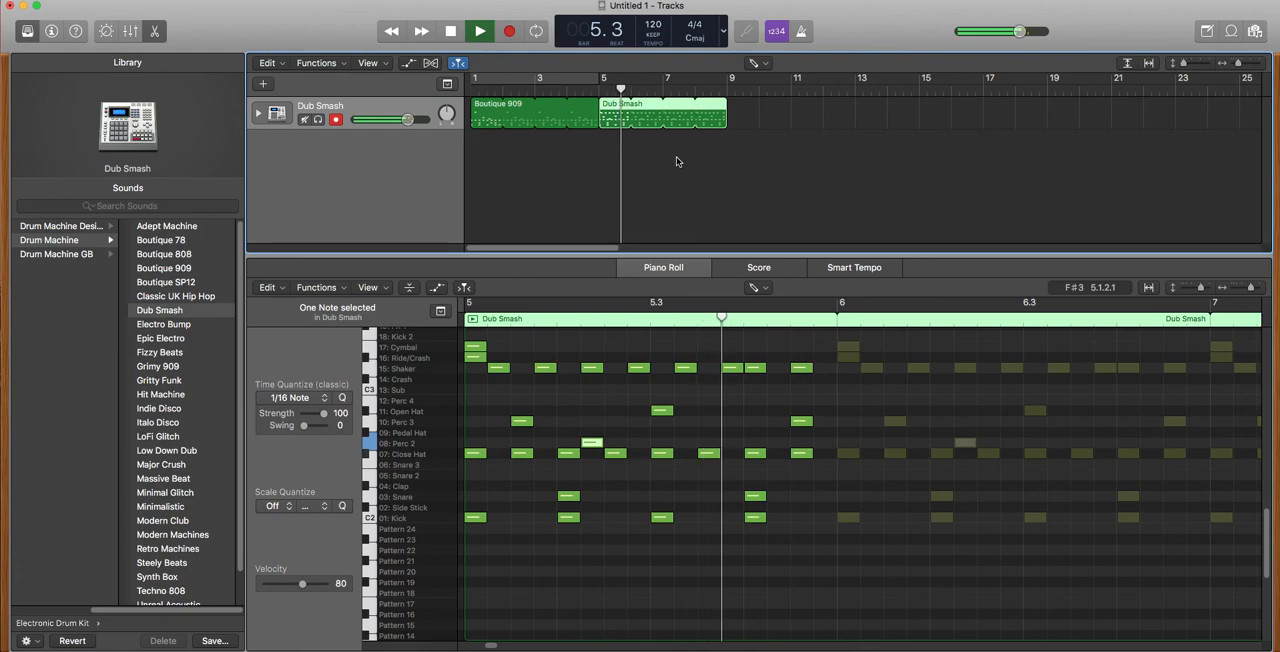
left_click(453, 33)
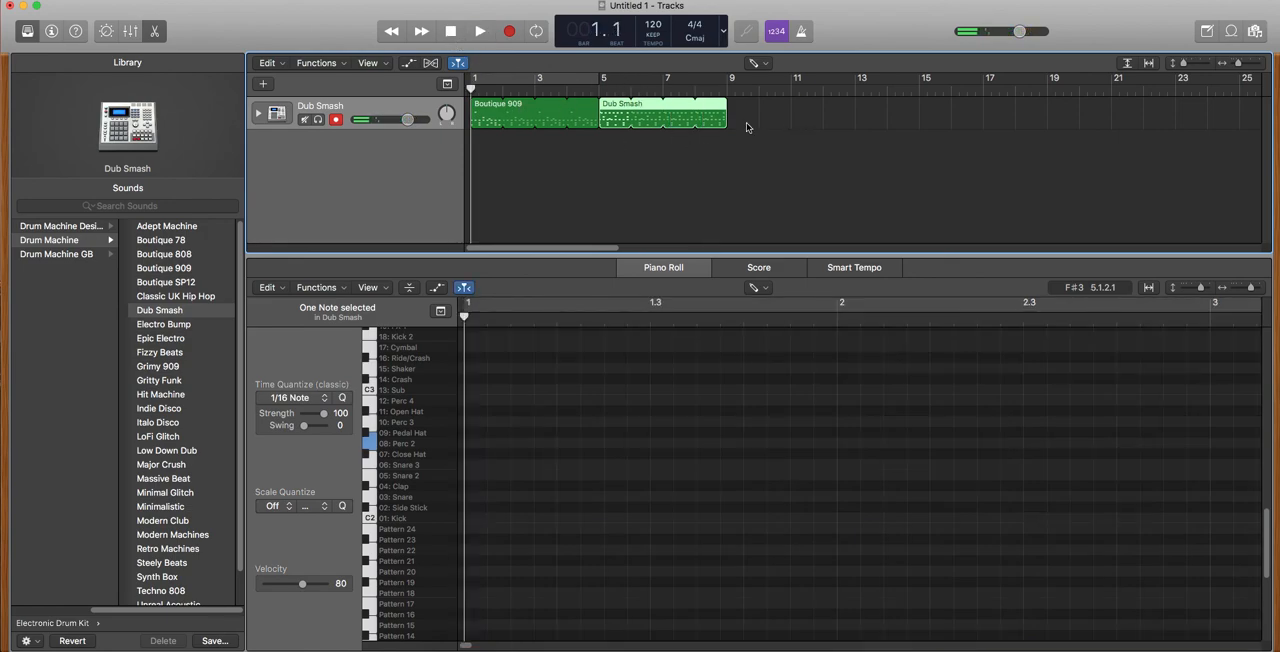
Select the Boutique 909 region to show its notes in the Piano Roll.
left_click(487, 118)
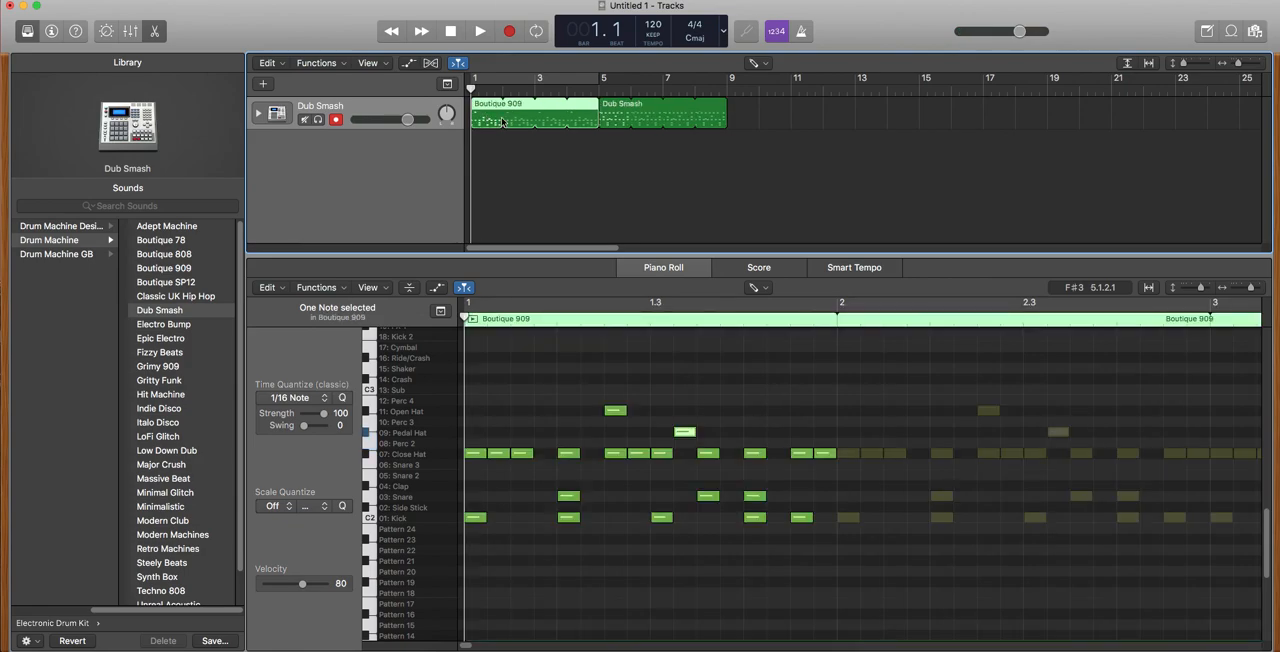